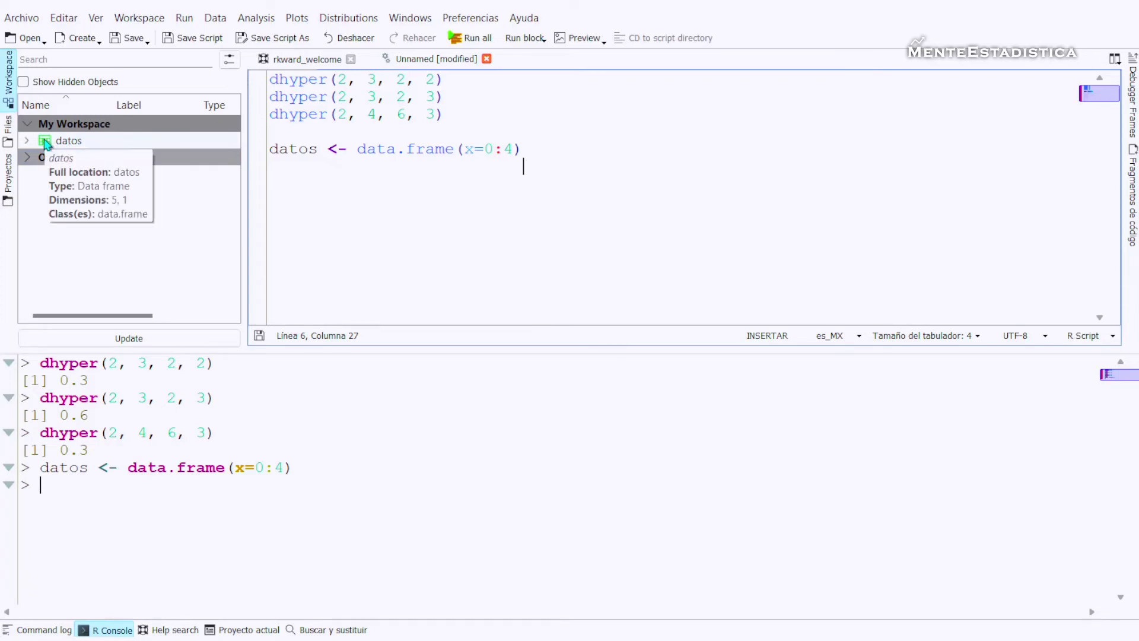
Open the datos data frame and examine the first and last values of its x column
{"action": "double_click", "coordinate": [46, 144]}
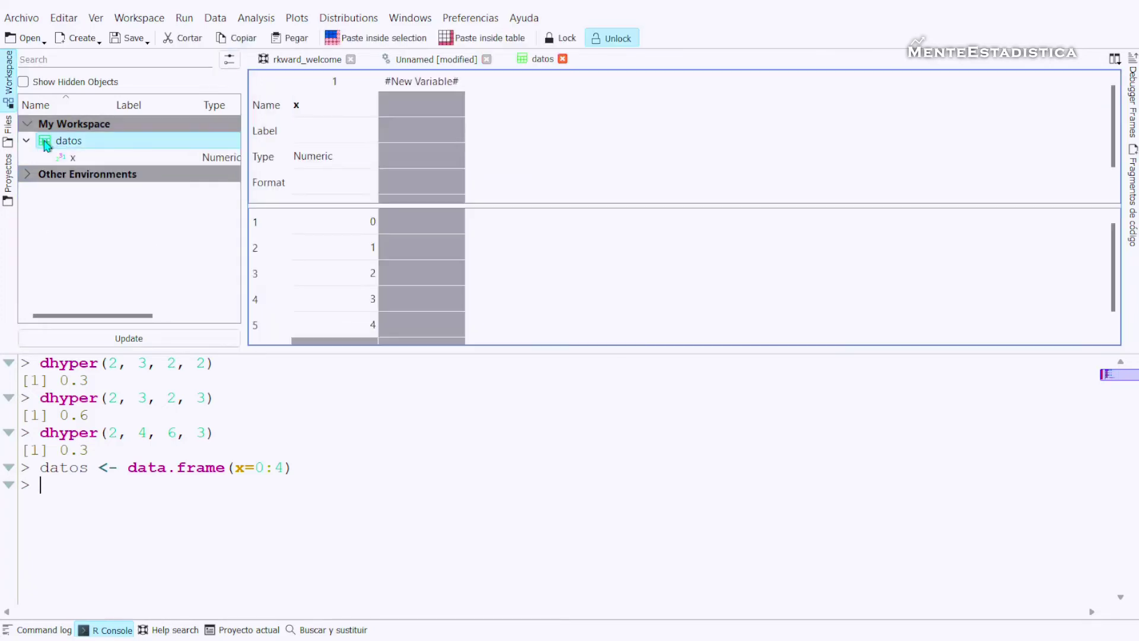
{"action": "left_click", "coordinate": [326, 110]}
{"action": "left_click", "coordinate": [343, 223]}
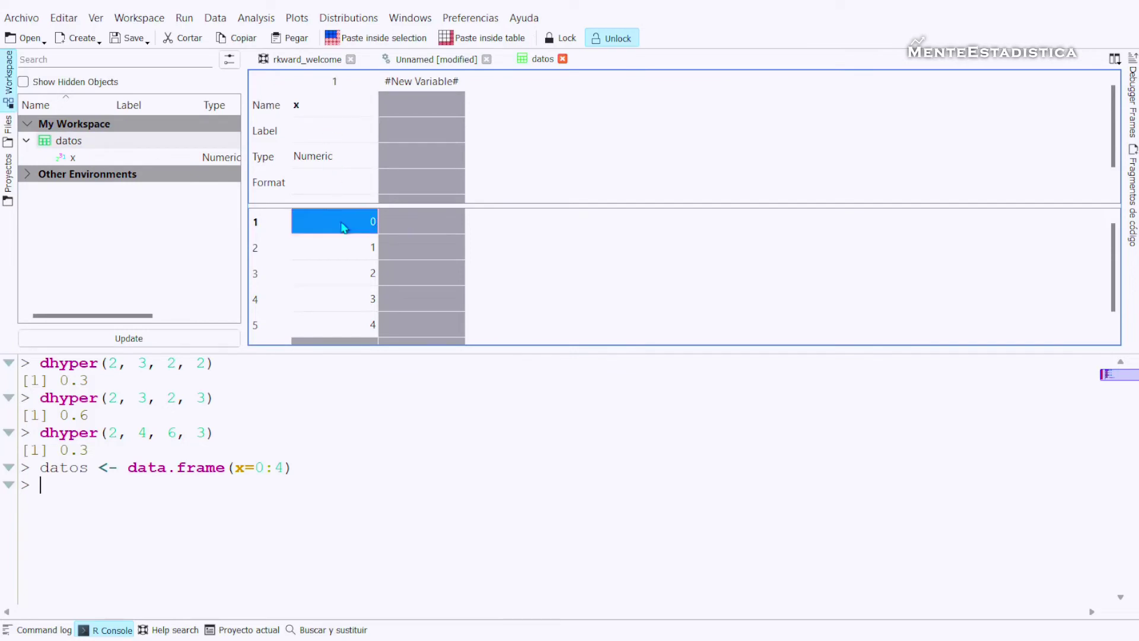
{"action": "left_click", "coordinate": [357, 325]}
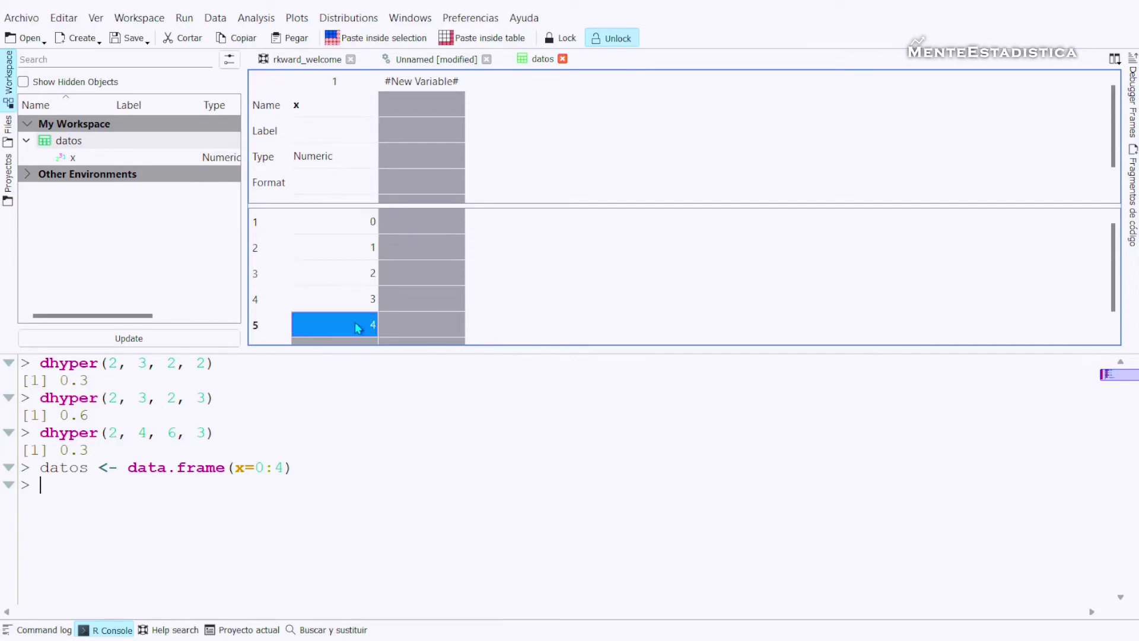
Add the line attach(datos) below the data.frame line in the script and run it
{"action": "left_click", "coordinate": [408, 65]}
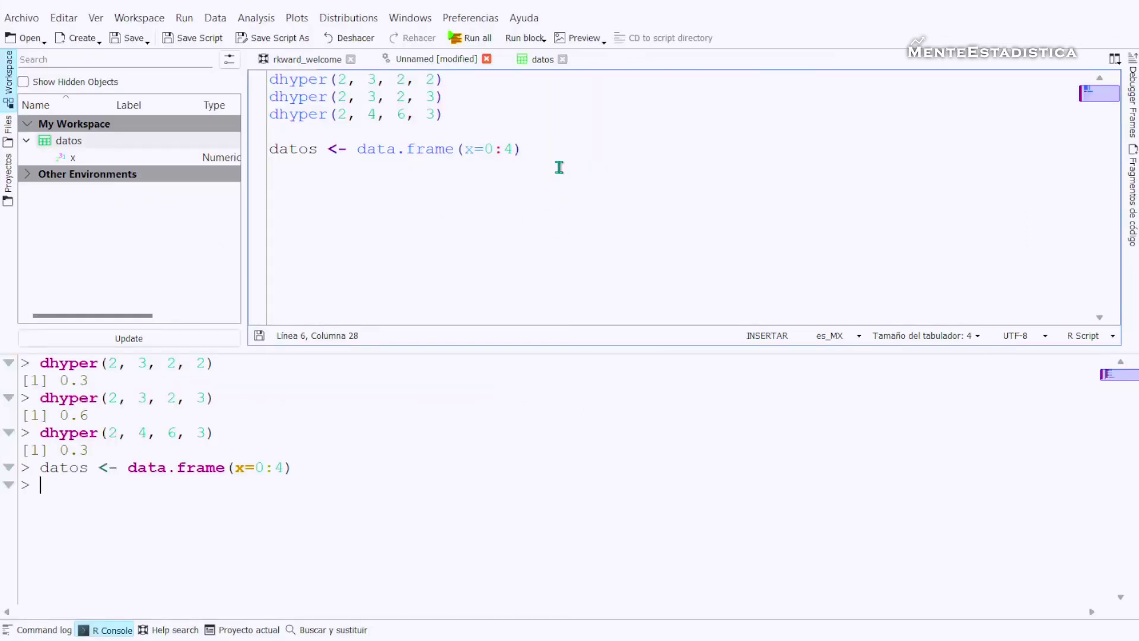
{"action": "key", "text": "shift+Home"}
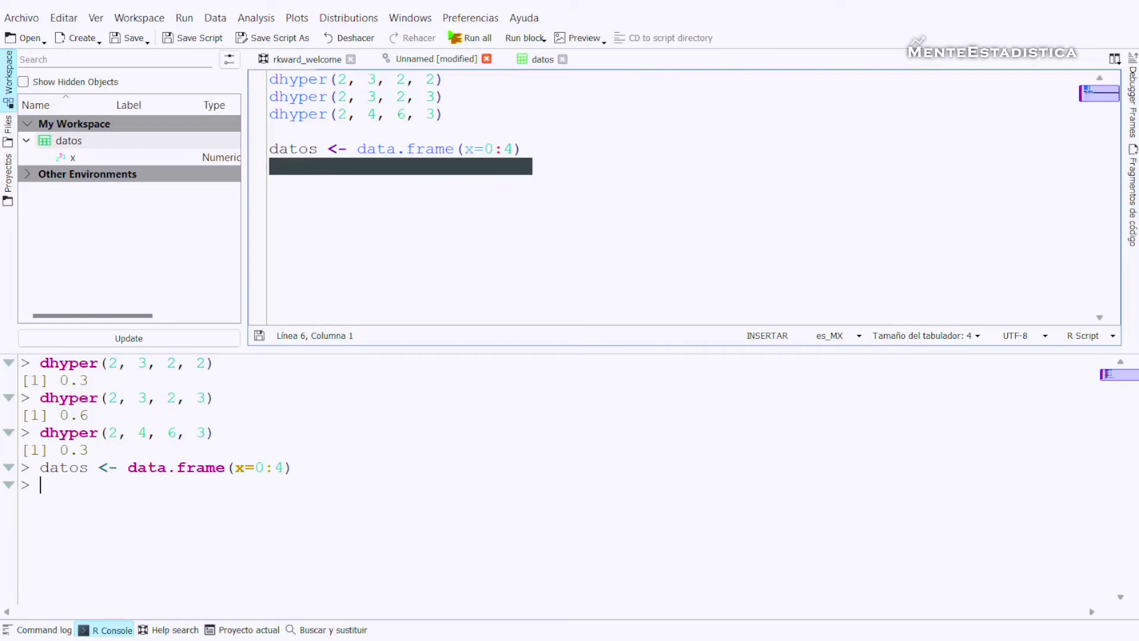
{"action": "type", "text": "attach("}
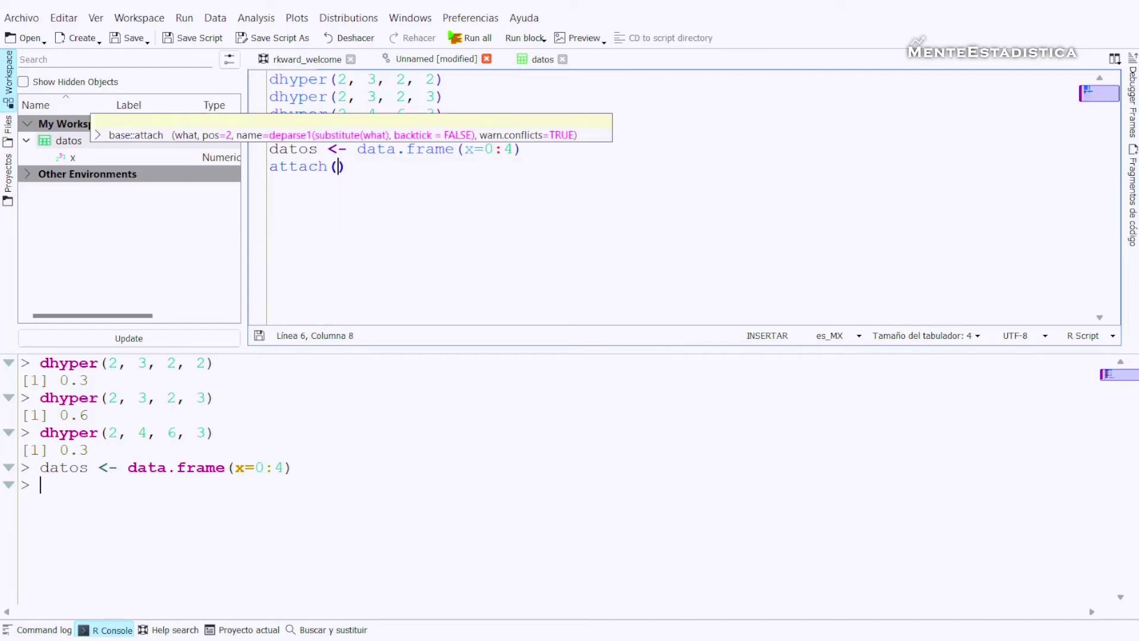
{"action": "type", "text": "dat"}
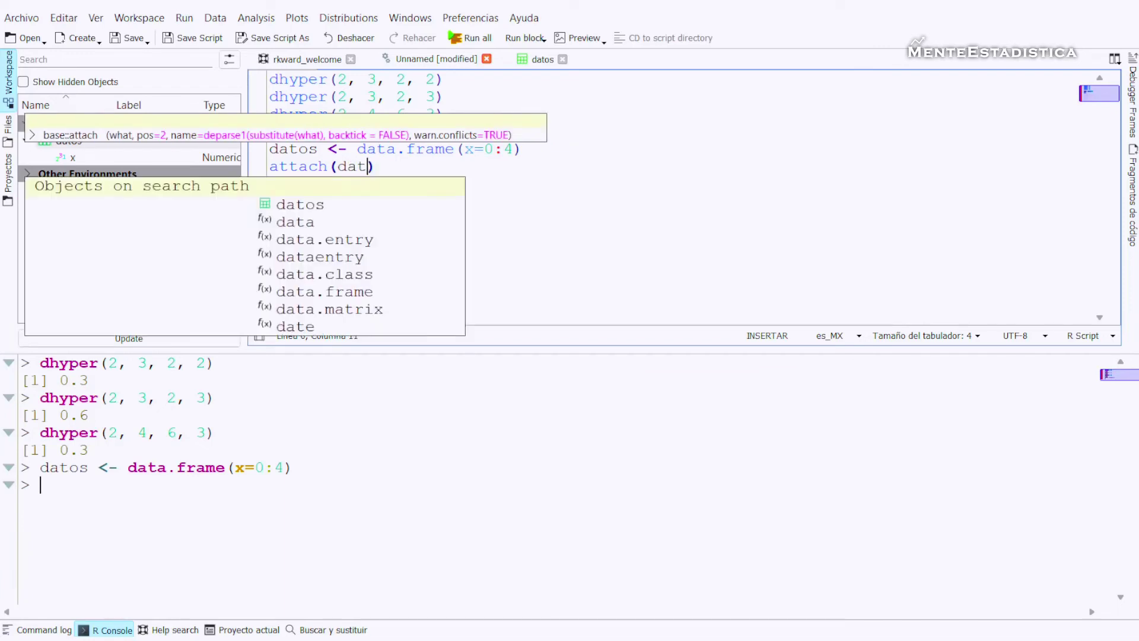
{"action": "type", "text": "os)"}
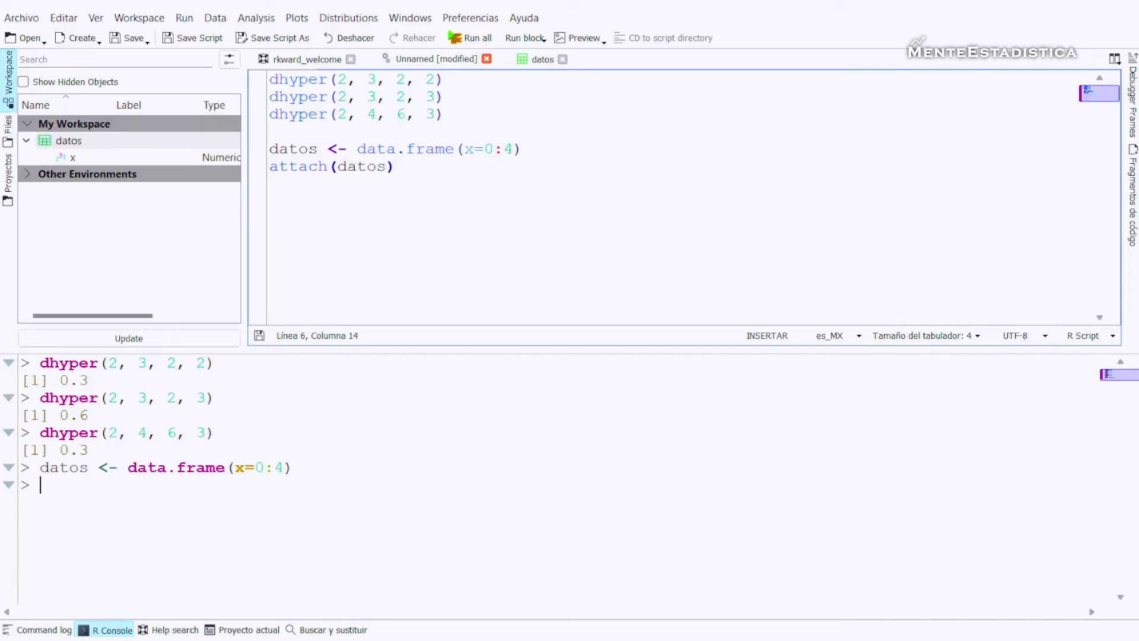
{"action": "key", "text": "ctrl+Return"}
{"action": "left_click", "coordinate": [322, 181]}
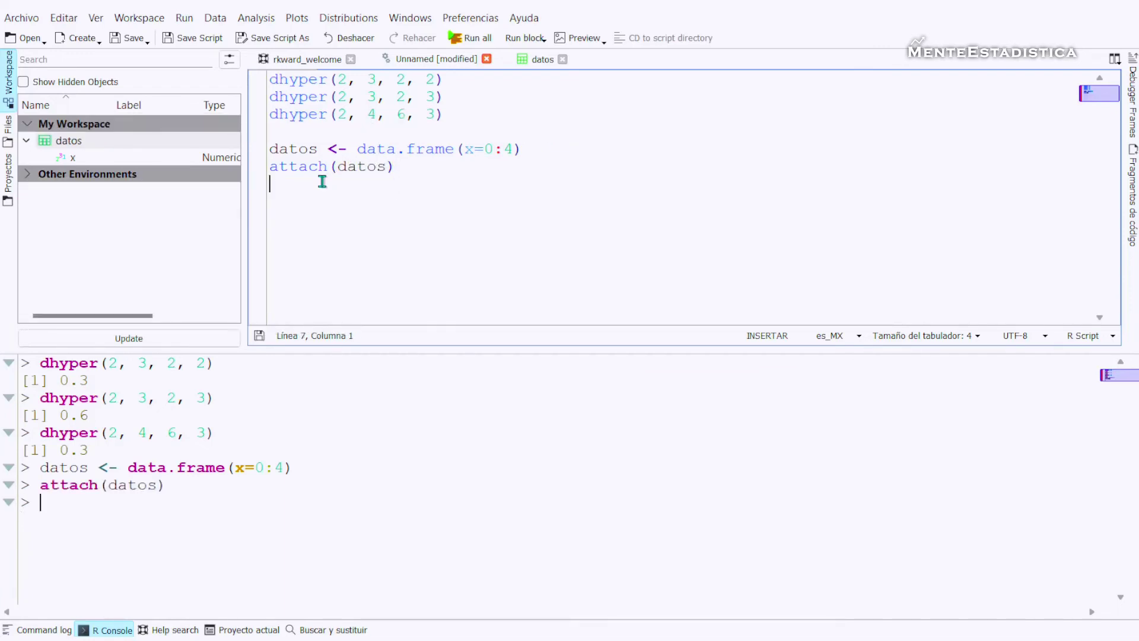
Add the script line datos$fx <- dhyper(x, 4, 6, 3) and run it to create the fx column
{"action": "left_click", "coordinate": [536, 61]}
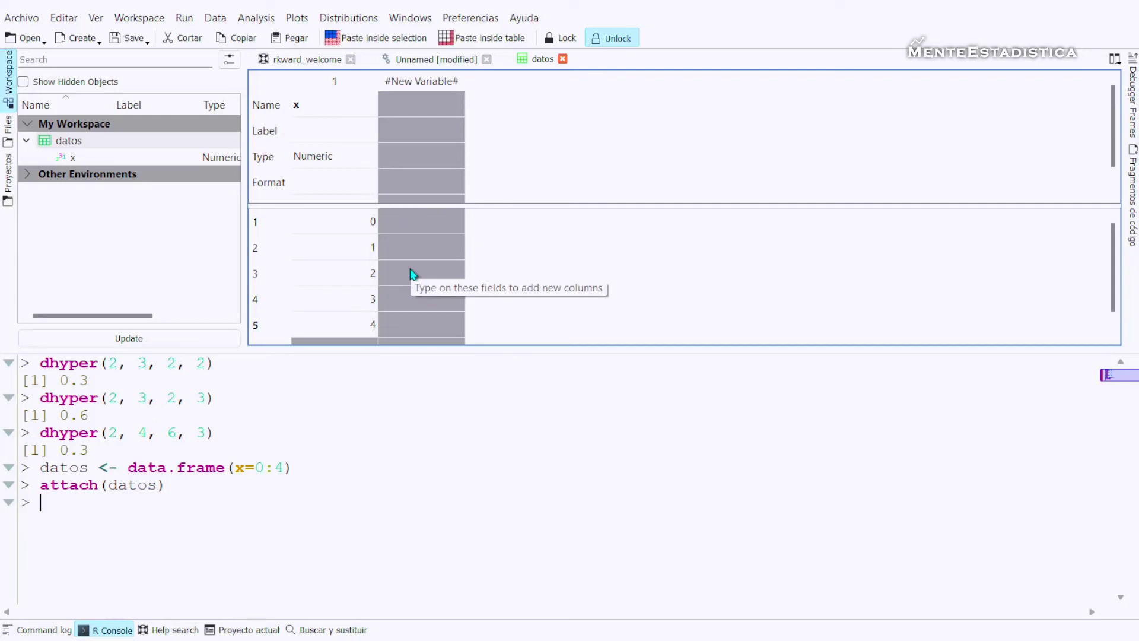
{"action": "left_click", "coordinate": [419, 61]}
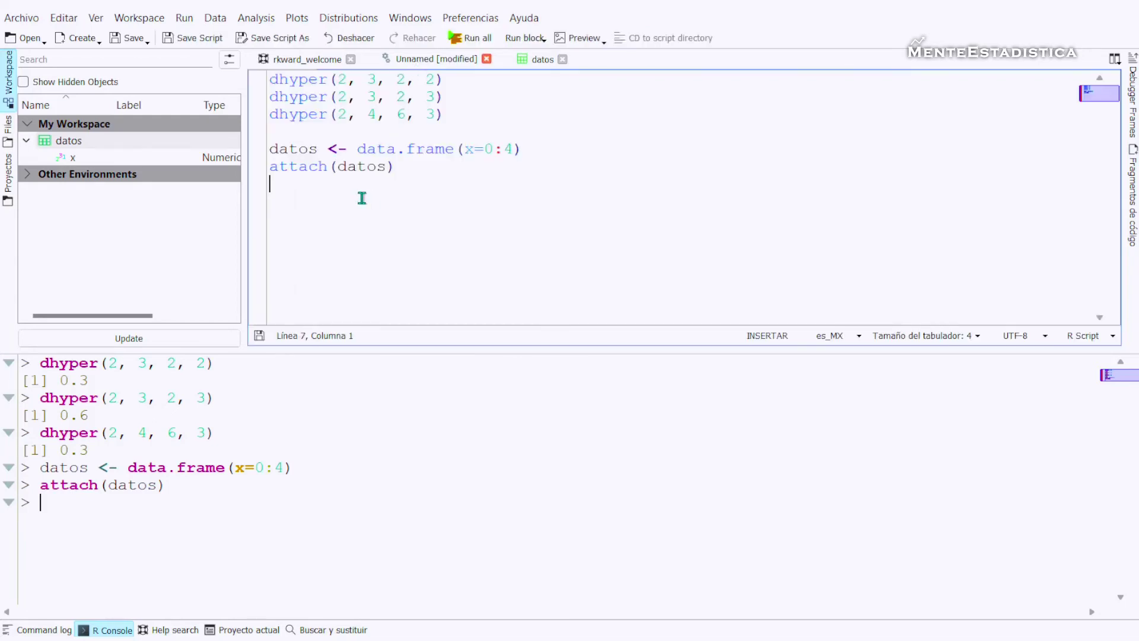
{"action": "type", "text": "datos"}
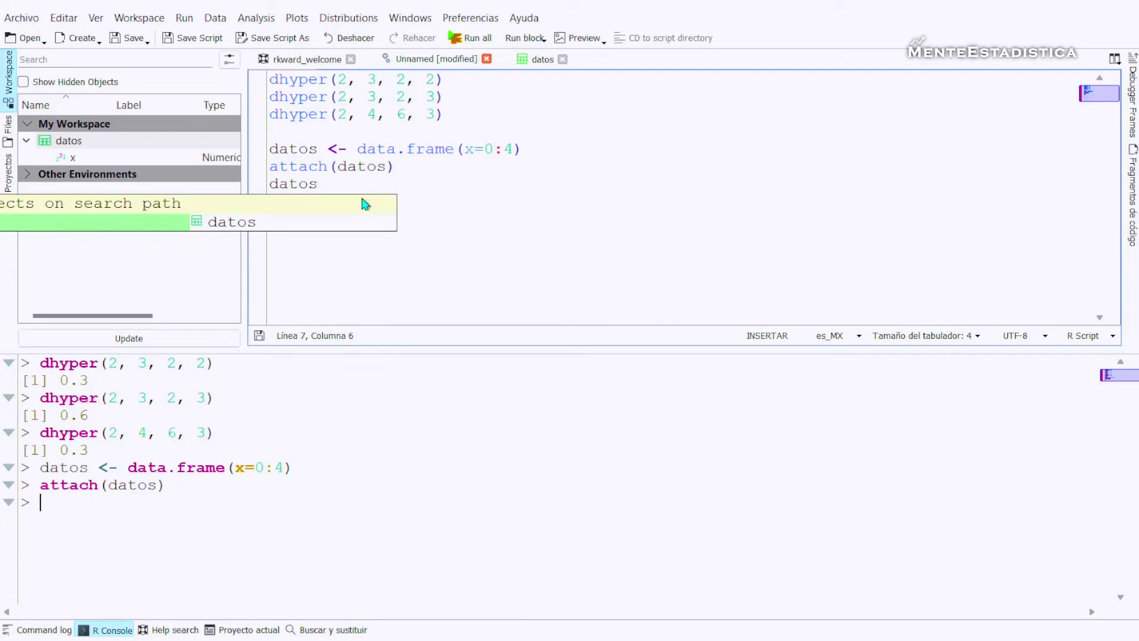
{"action": "type", "text": "$"}
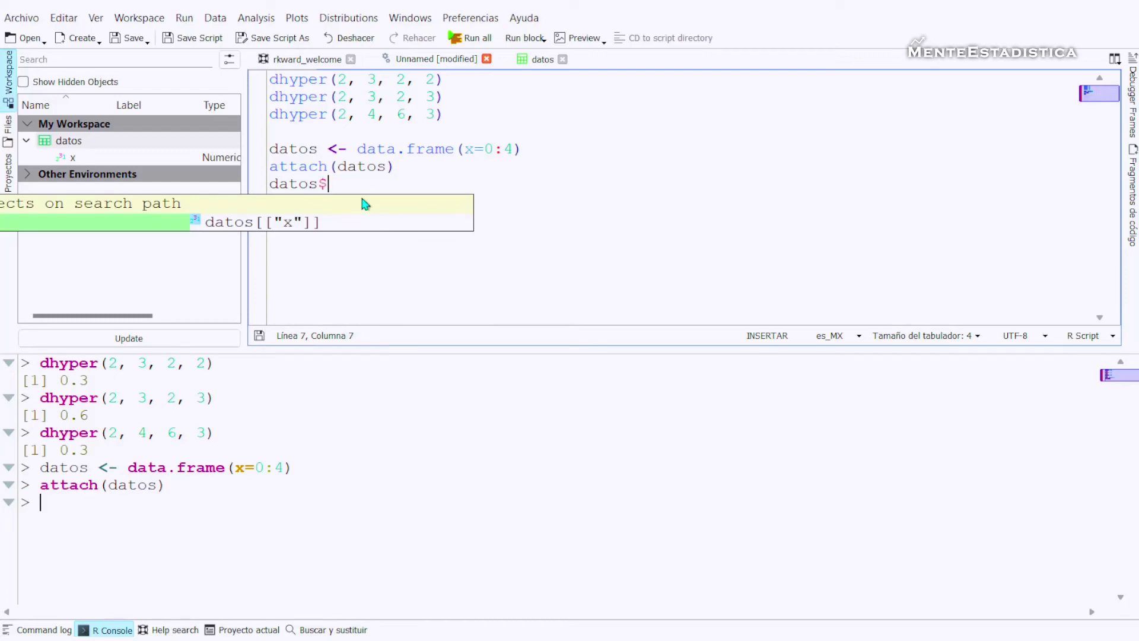
{"action": "type", "text": "fx "}
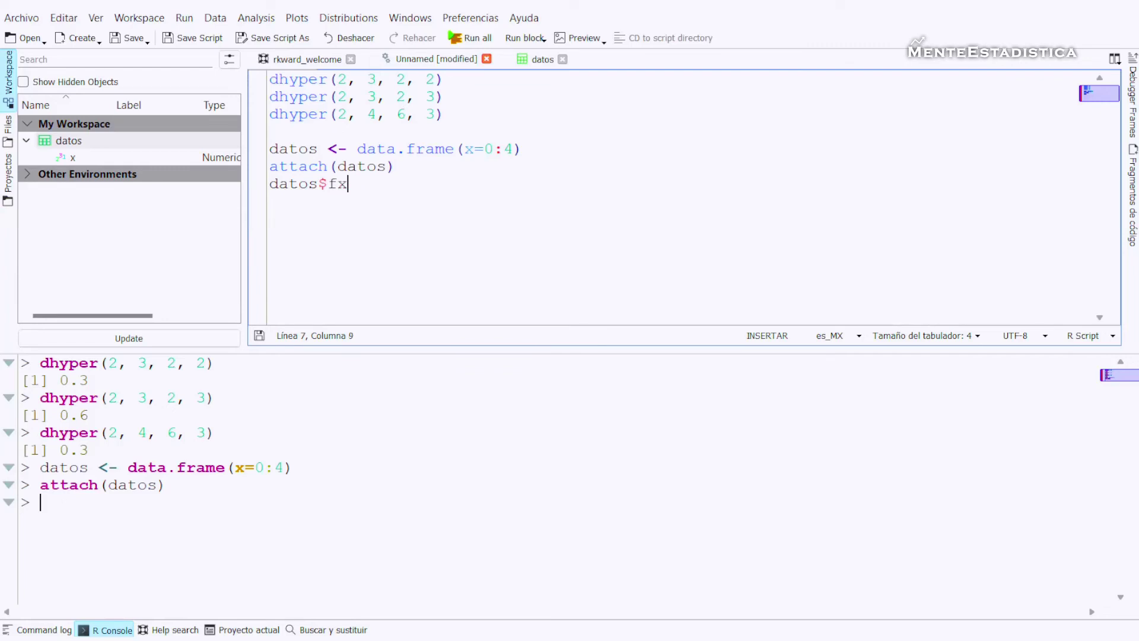
{"action": "type", "text": "<- dhyper"}
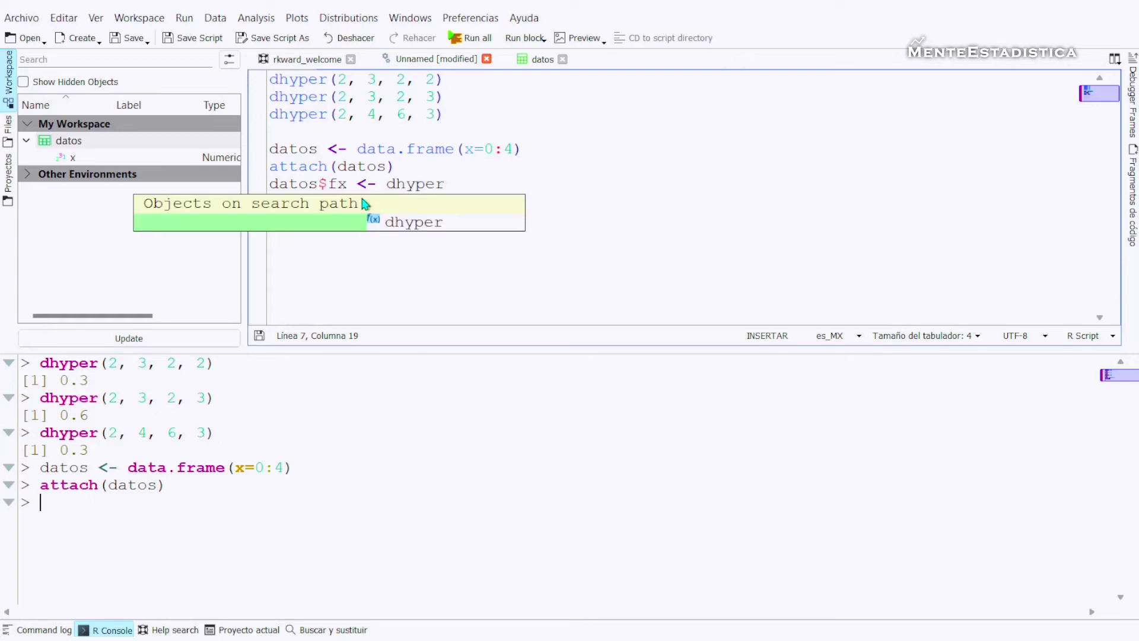
{"action": "type", "text": "(x"}
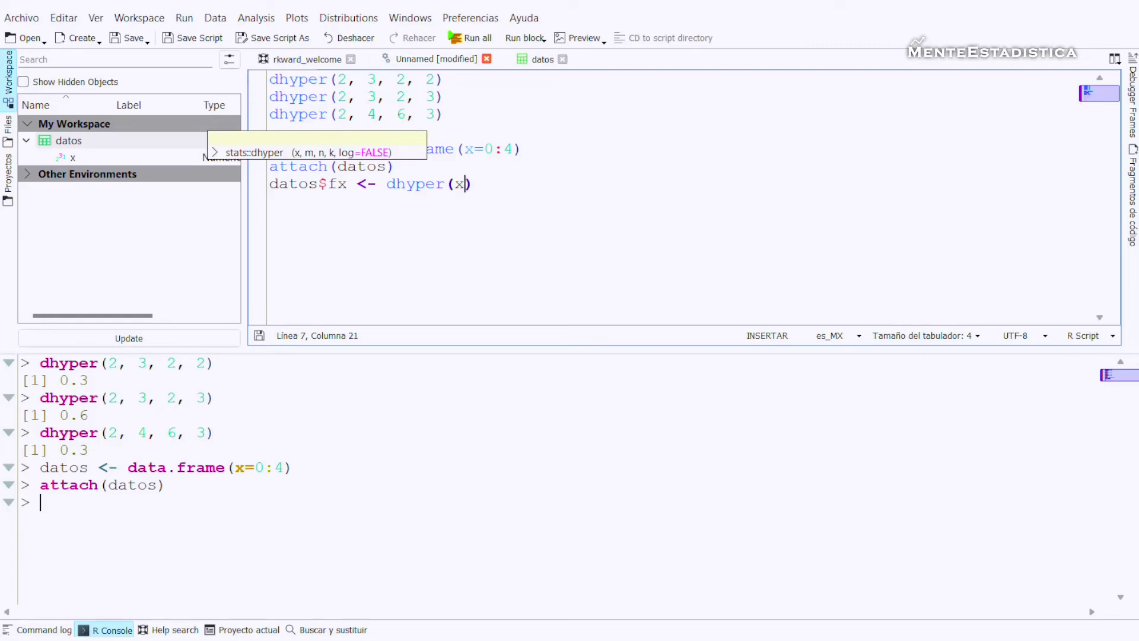
{"action": "type", "text": ","}
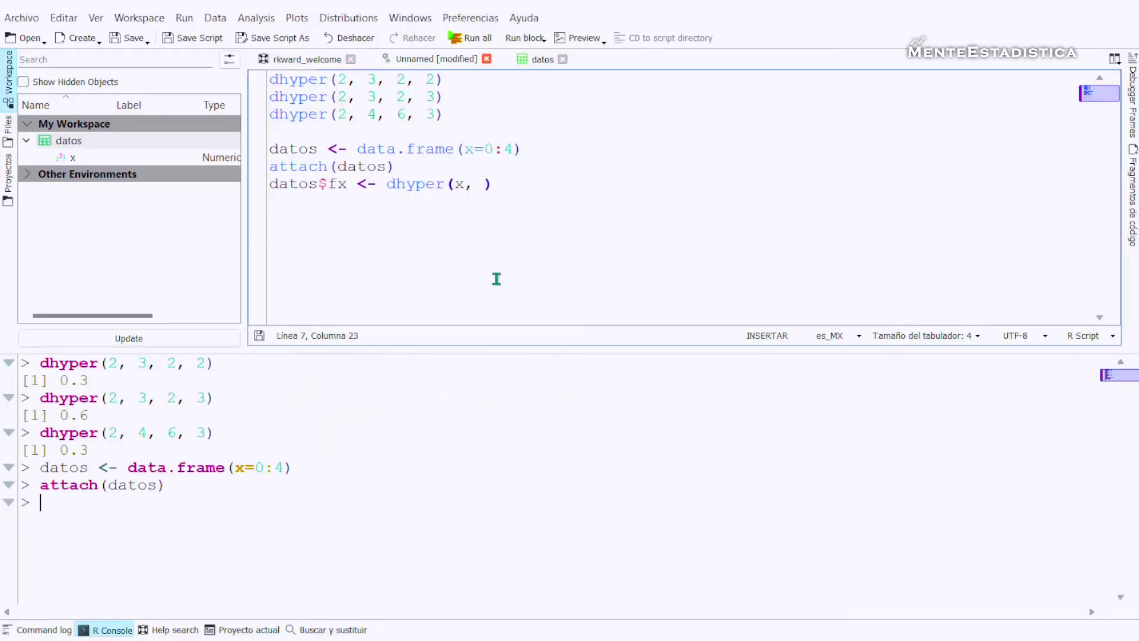
{"action": "type", "text": "4, "}
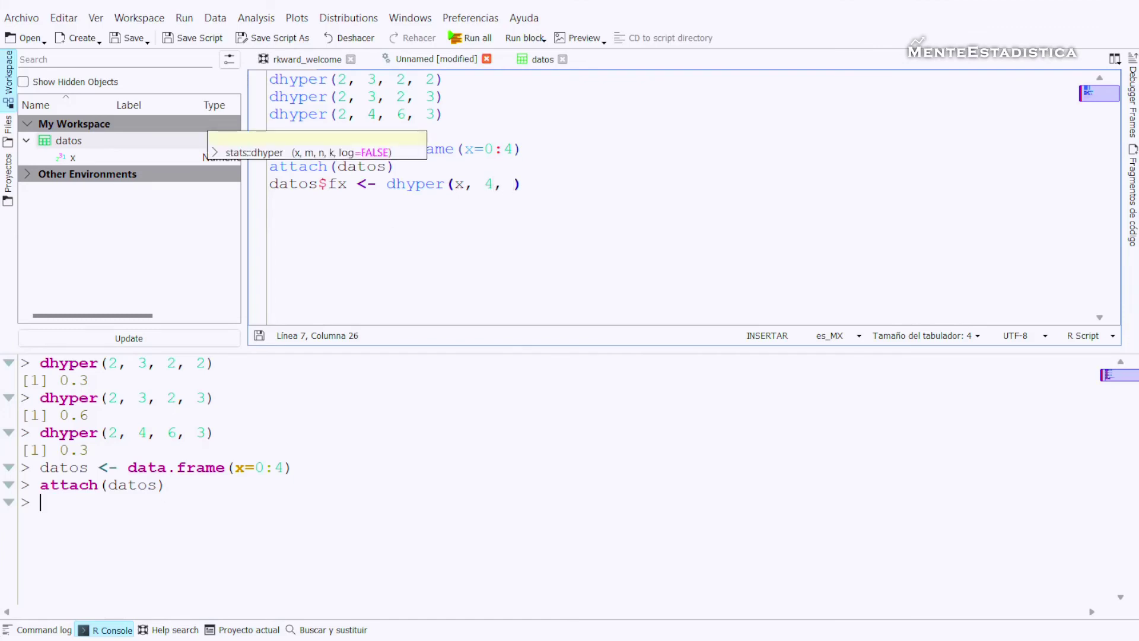
{"action": "type", "text": "6, 3"}
{"action": "left_click", "coordinate": [599, 184]}
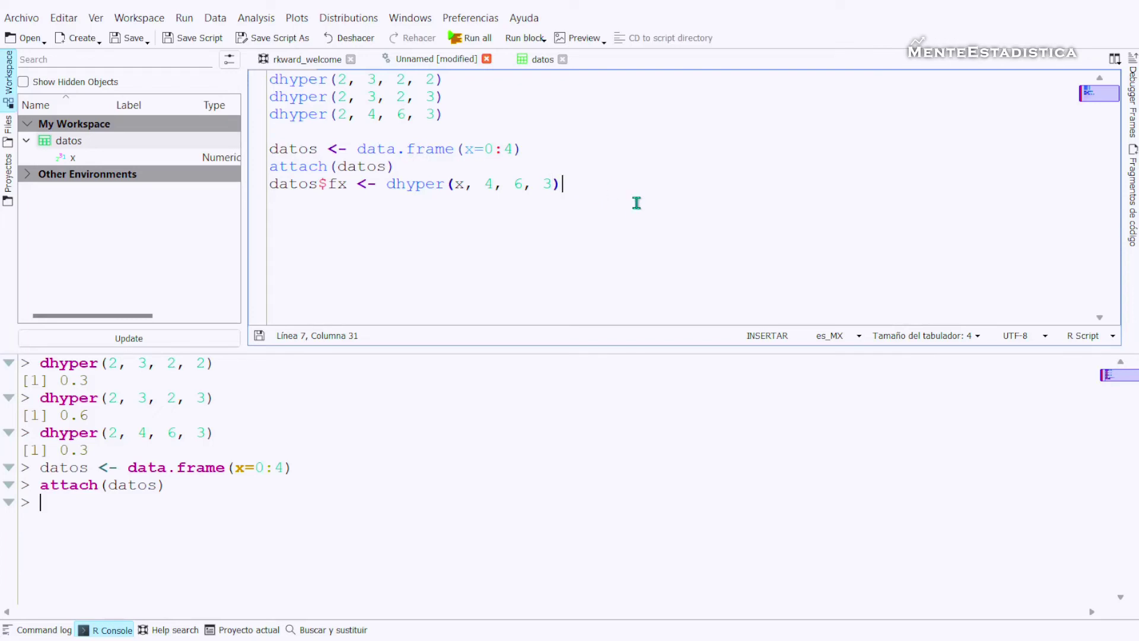
{"action": "key", "text": "ctrl+Return"}
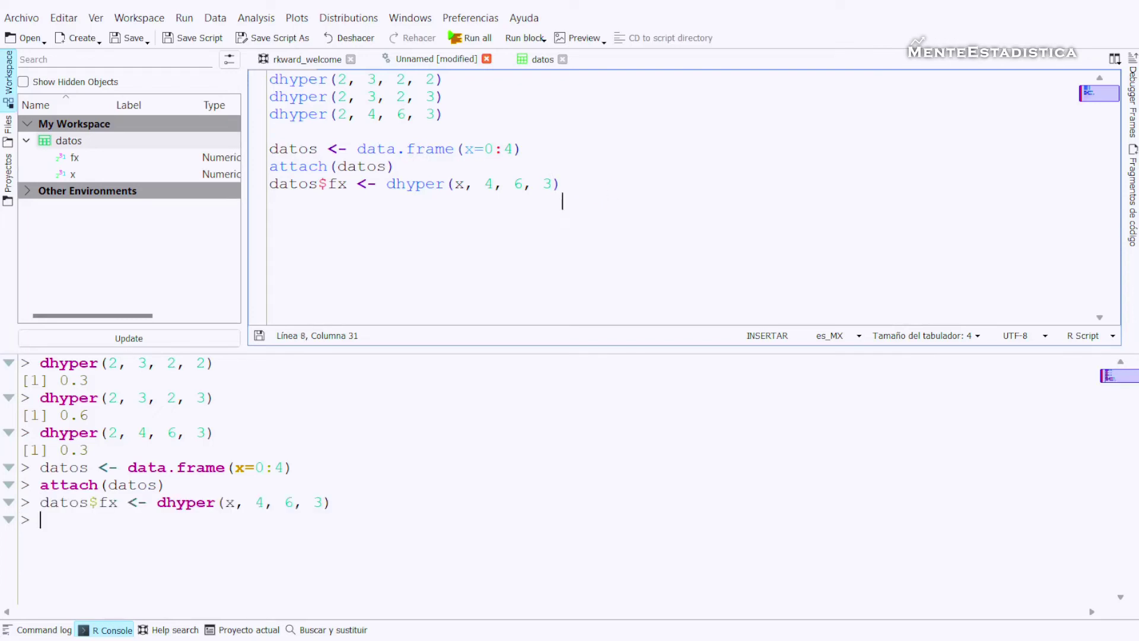
Format the fx column of the datos data frame with a fixed precision of 4 decimal places
{"action": "left_click", "coordinate": [539, 59]}
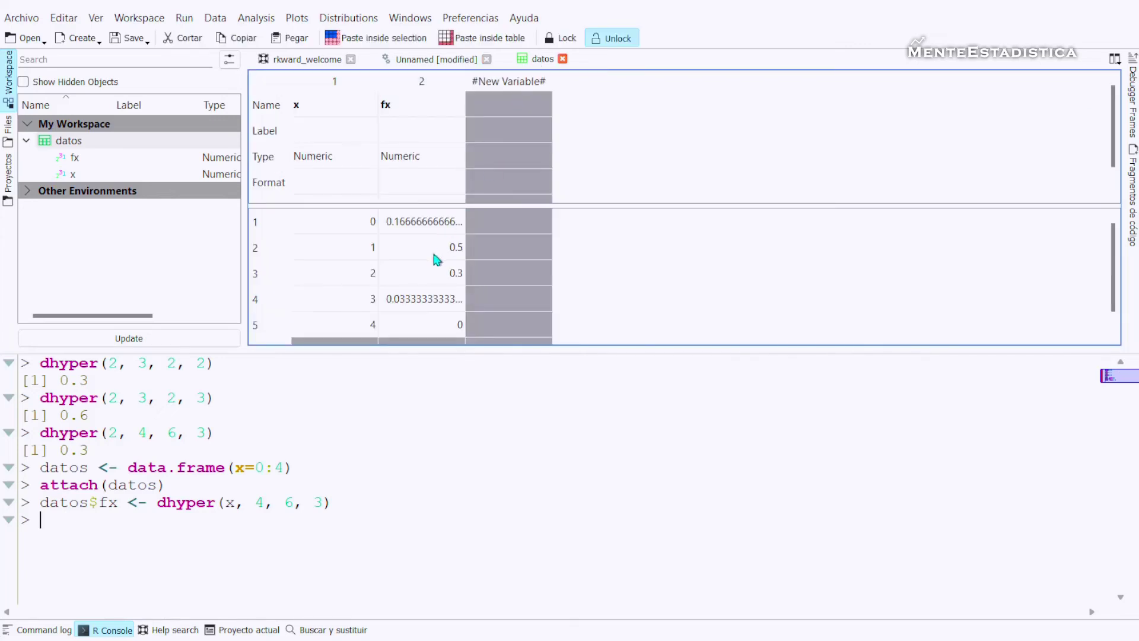
{"action": "scroll", "coordinate": [430, 232], "scroll_direction": "down", "scroll_amount": 1}
{"action": "scroll", "coordinate": [420, 281], "scroll_direction": "up", "scroll_amount": 1}
{"action": "double_click", "coordinate": [421, 191]}
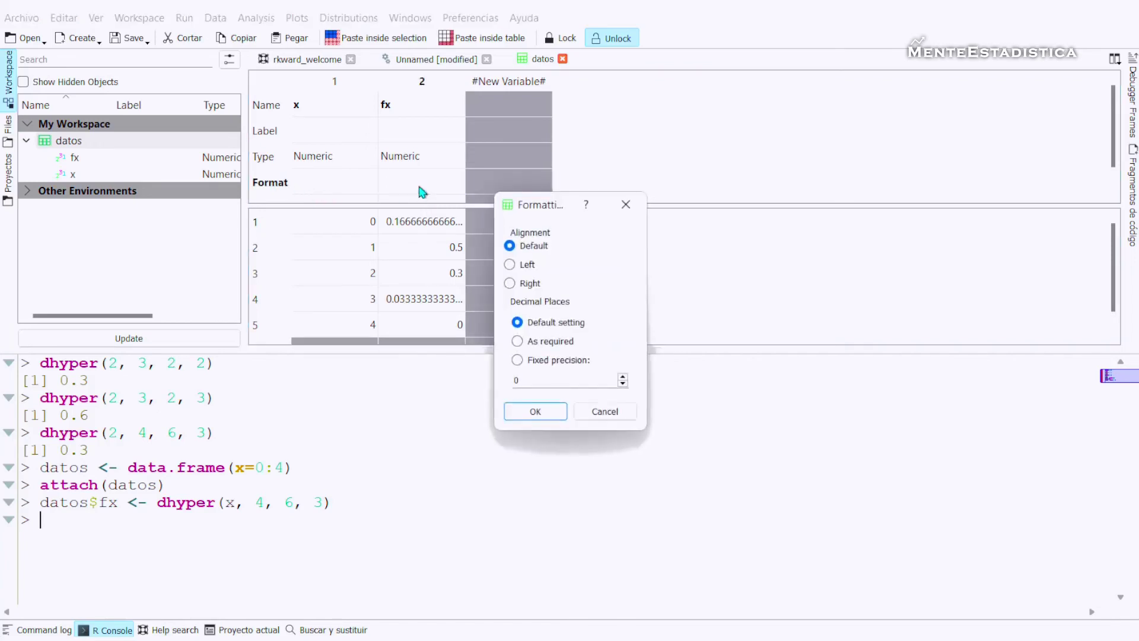
{"action": "left_click", "coordinate": [623, 379]}
{"action": "left_click", "coordinate": [540, 409]}
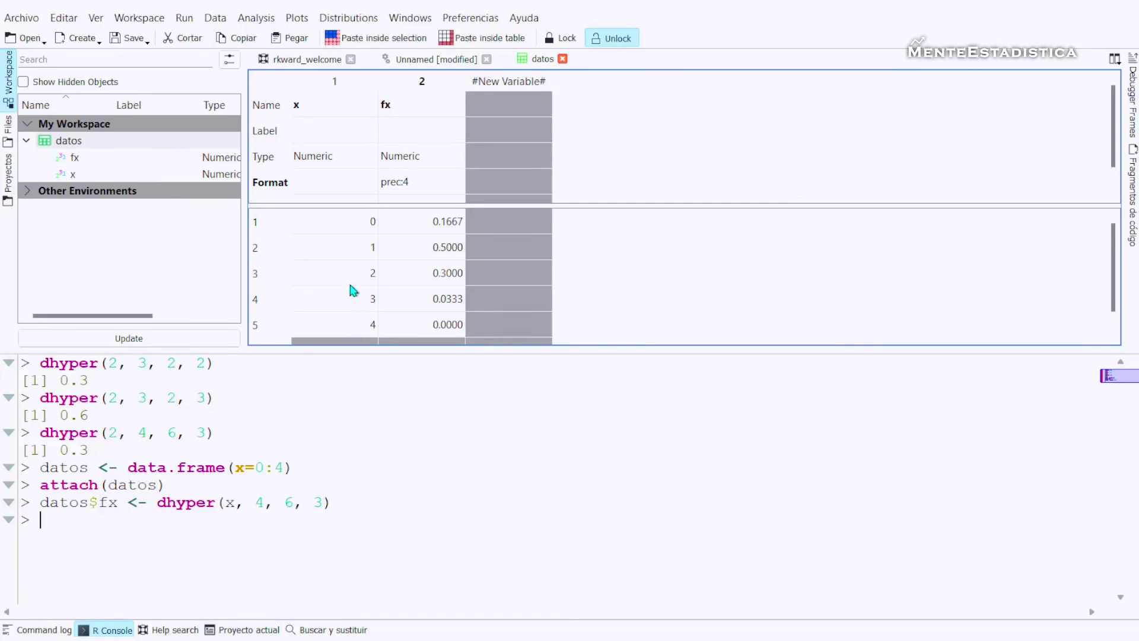
Examine the fx probabilities in datos for the x values 2, 0, 1 and 4
{"action": "left_click", "coordinate": [350, 284]}
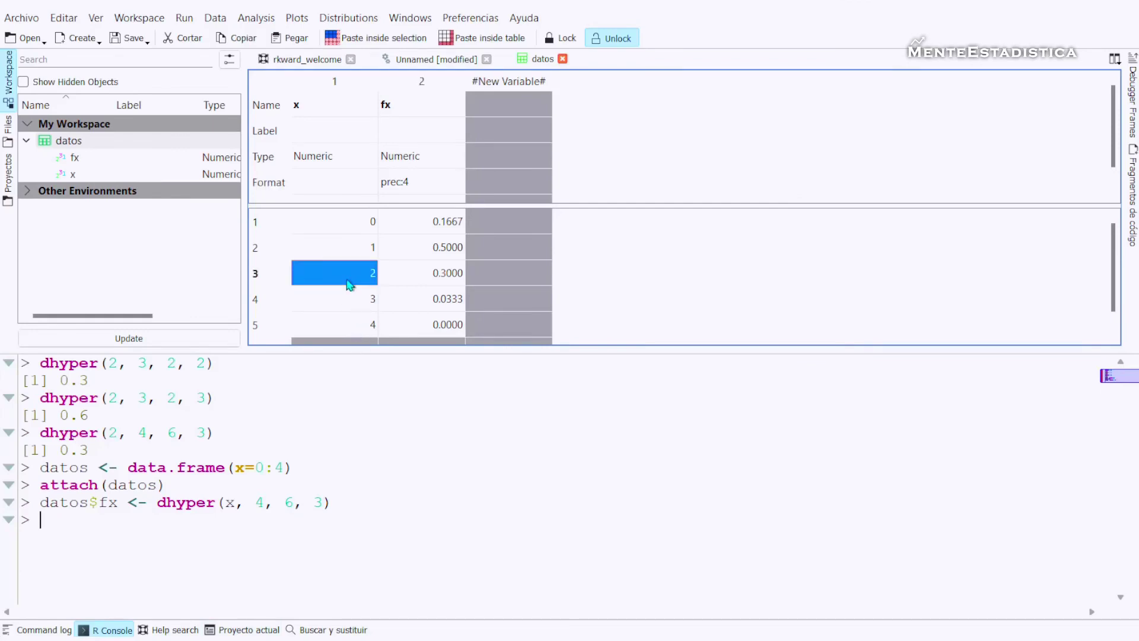
{"action": "left_click", "coordinate": [444, 280]}
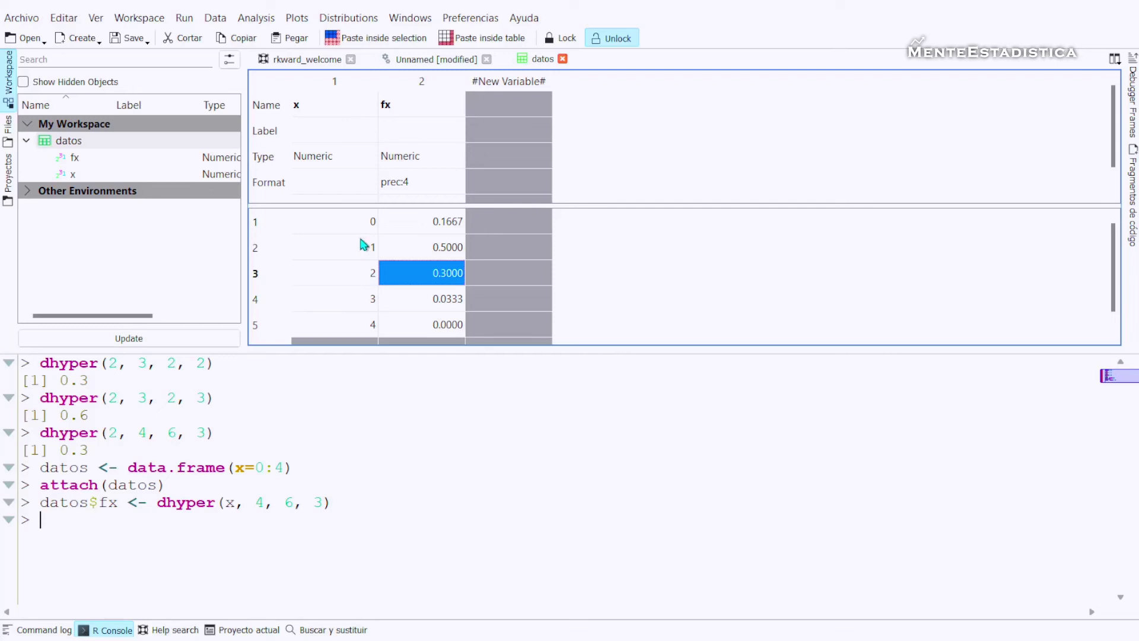
{"action": "left_click", "coordinate": [364, 229]}
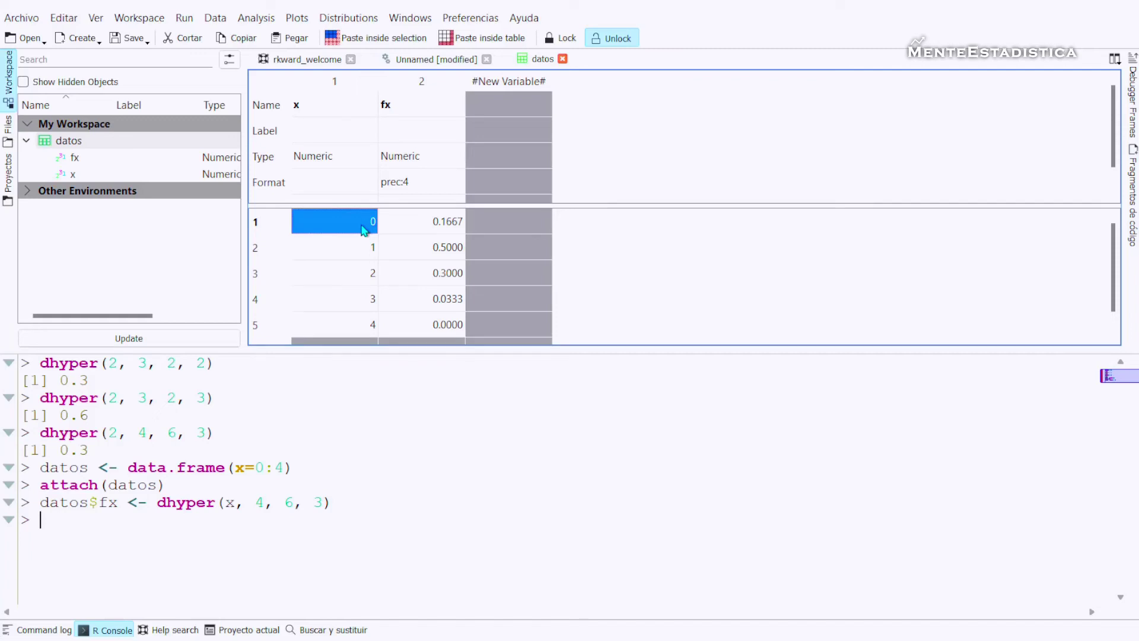
{"action": "left_click", "coordinate": [409, 226]}
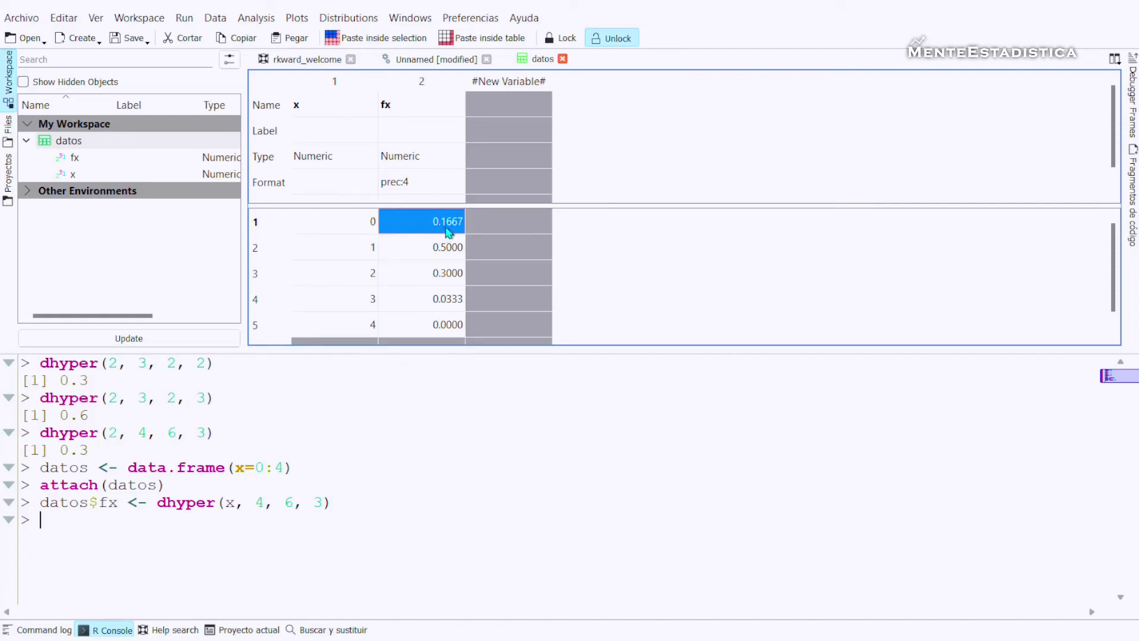
{"action": "left_click", "coordinate": [358, 253]}
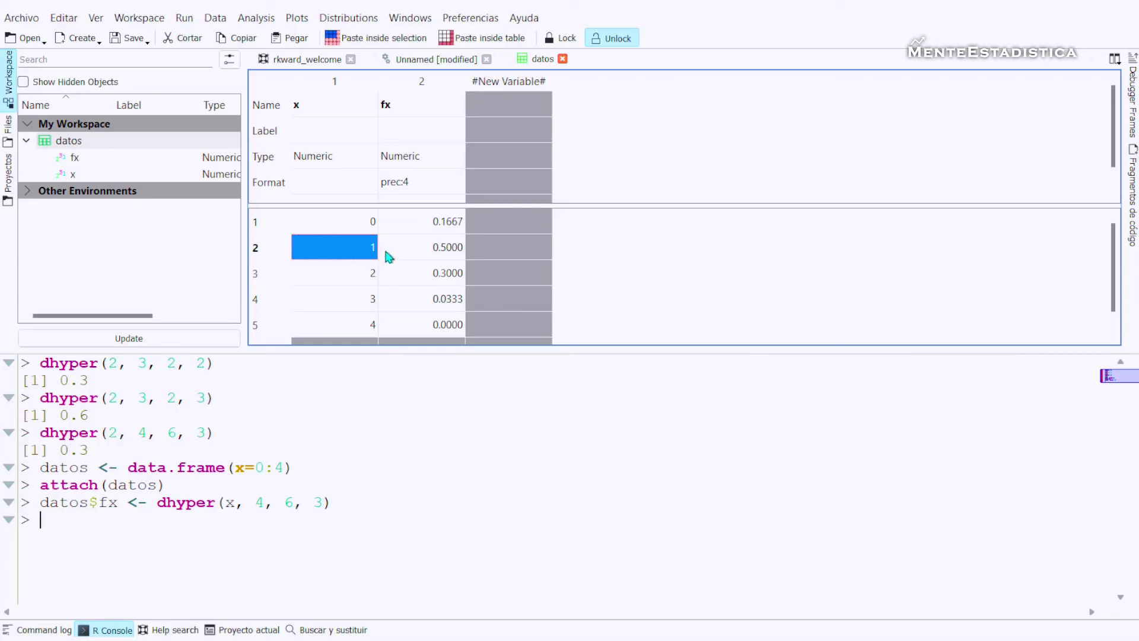
{"action": "left_click", "coordinate": [416, 256]}
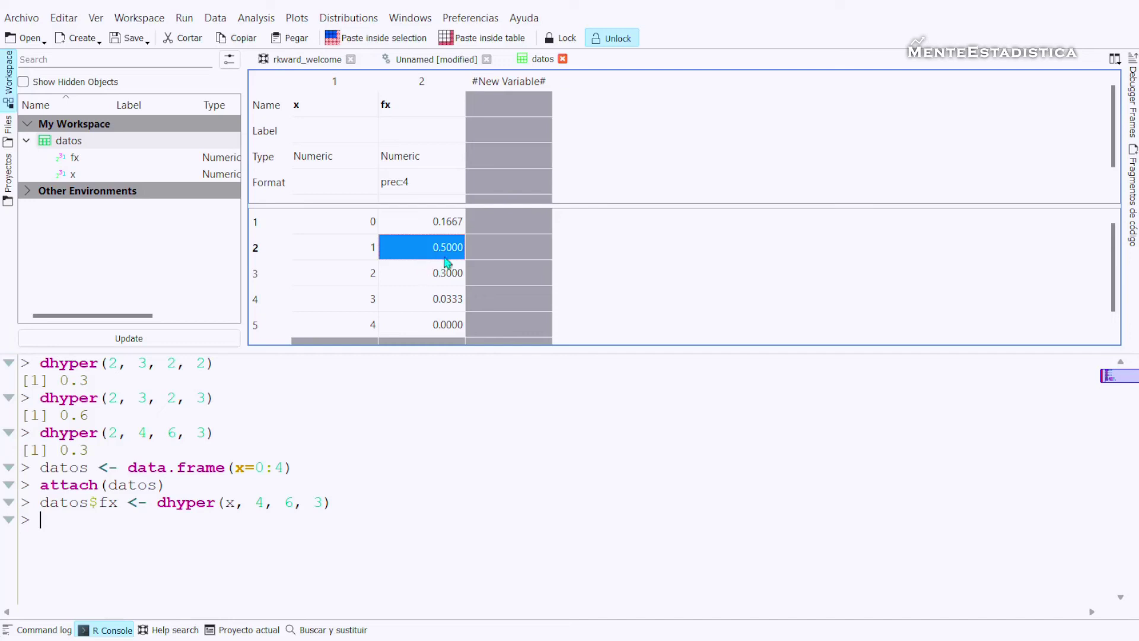
{"action": "left_click", "coordinate": [374, 328]}
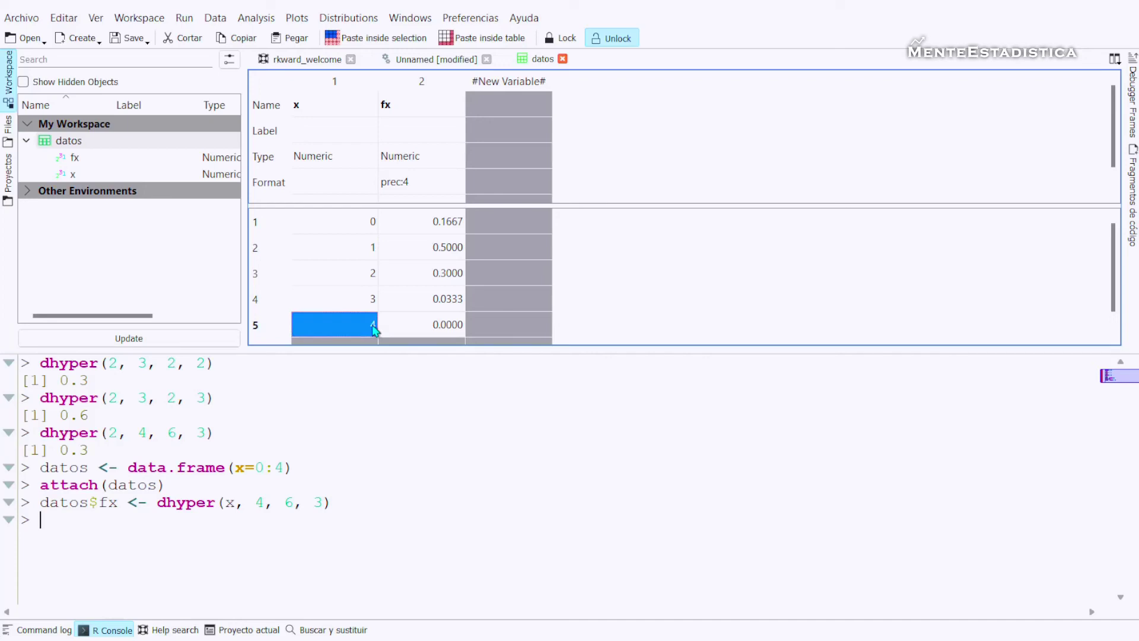
{"action": "left_click", "coordinate": [398, 326]}
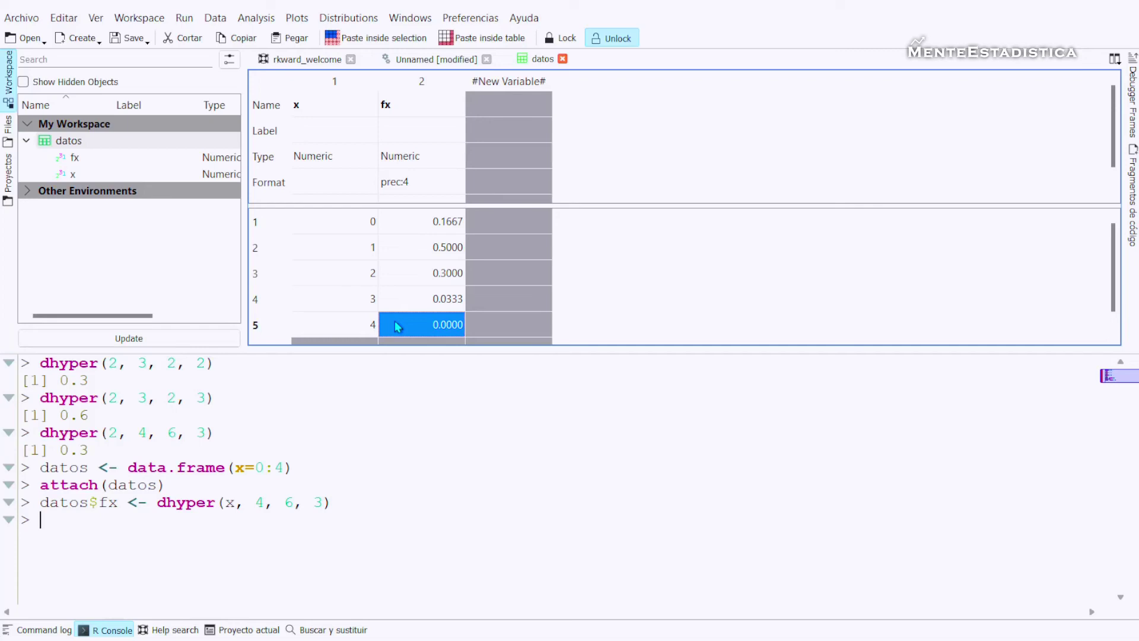
{"action": "left_click", "coordinate": [364, 330]}
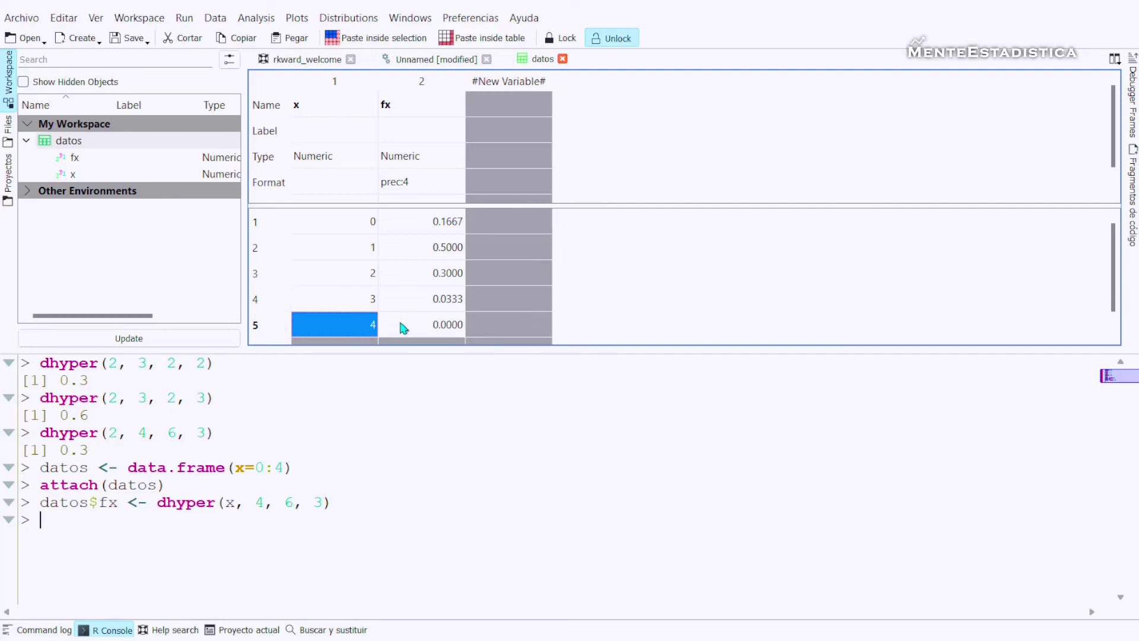
Add a second attach(datos) line below the datos$fx line in the script and run it
{"action": "left_click", "coordinate": [409, 61]}
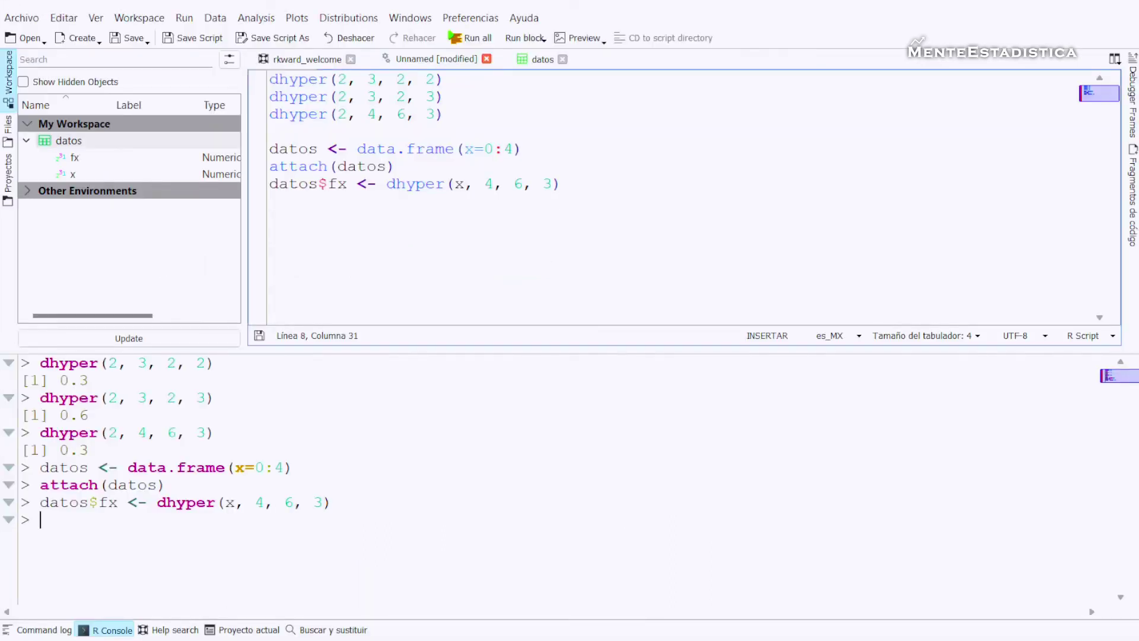
{"action": "key", "text": "shift+Home"}
{"action": "key", "text": "BackSpace"}
{"action": "type", "text": "attach(datos)"}
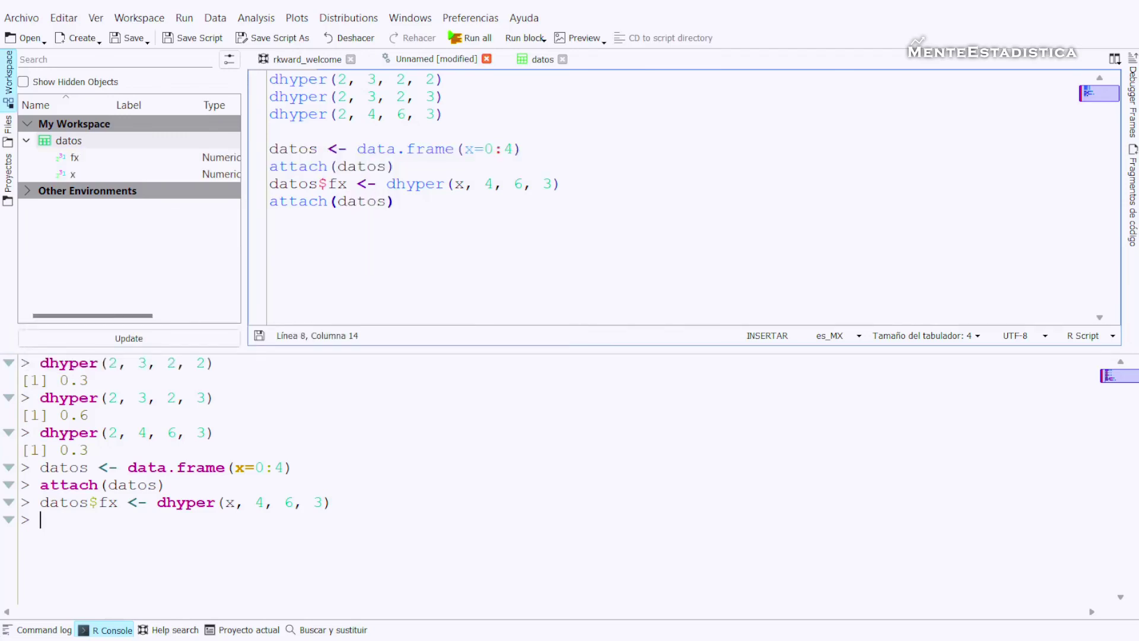
{"action": "key", "text": "ctrl+Return"}
Add the script line plot(x, fx) below the second attach(datos) line
{"action": "key", "text": "shift+Home"}
{"action": "key", "text": "BackSpace"}
{"action": "type", "text": "plot("}
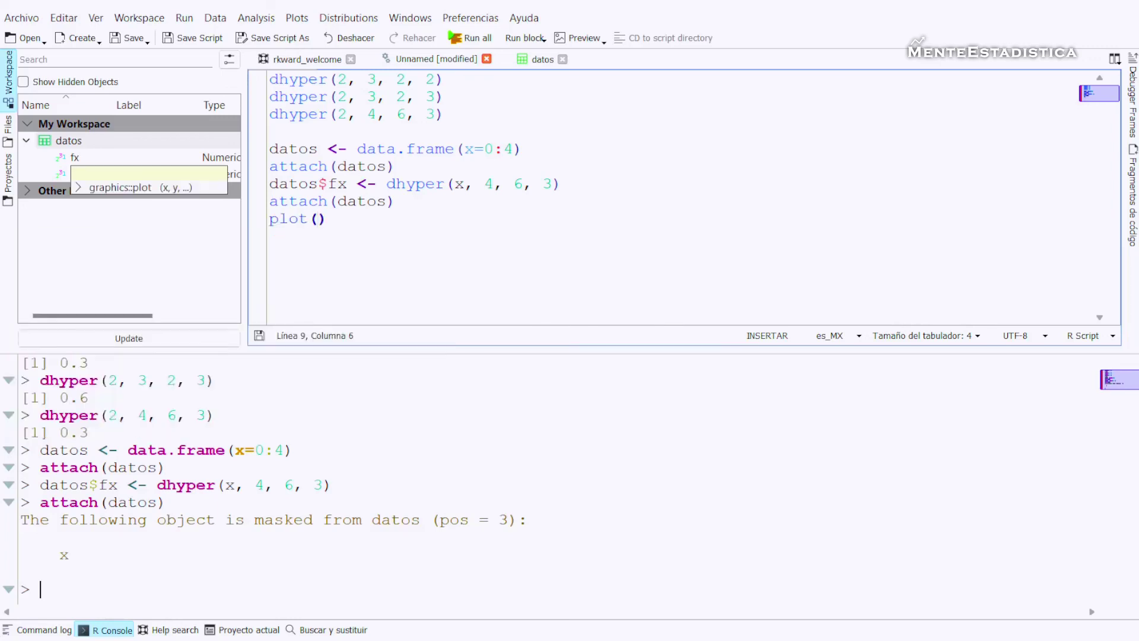
{"action": "type", "text": "x, fx"}
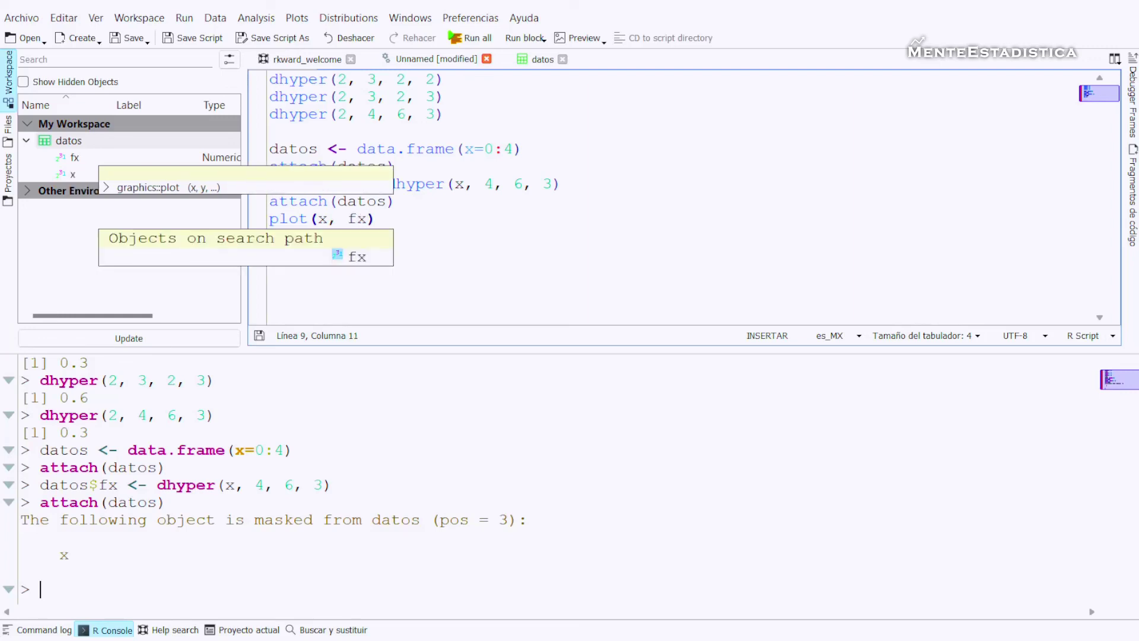
Check the x and fx variables in the datos data frame that serve as the plot's arguments
{"action": "left_click", "coordinate": [539, 59]}
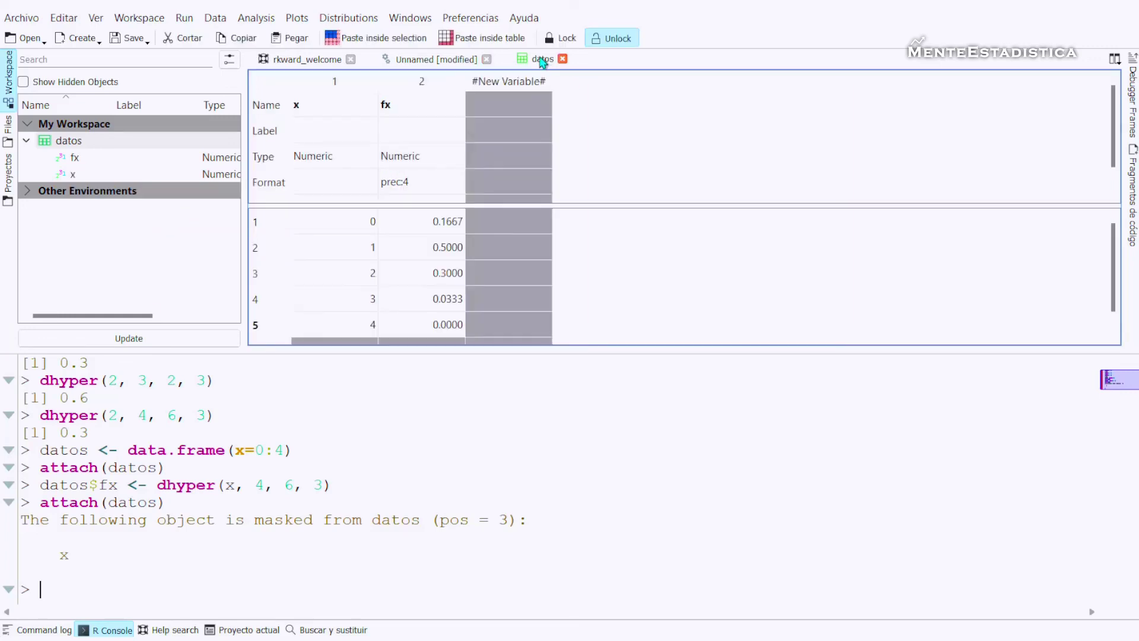
{"action": "left_click", "coordinate": [368, 102]}
{"action": "left_click", "coordinate": [399, 116]}
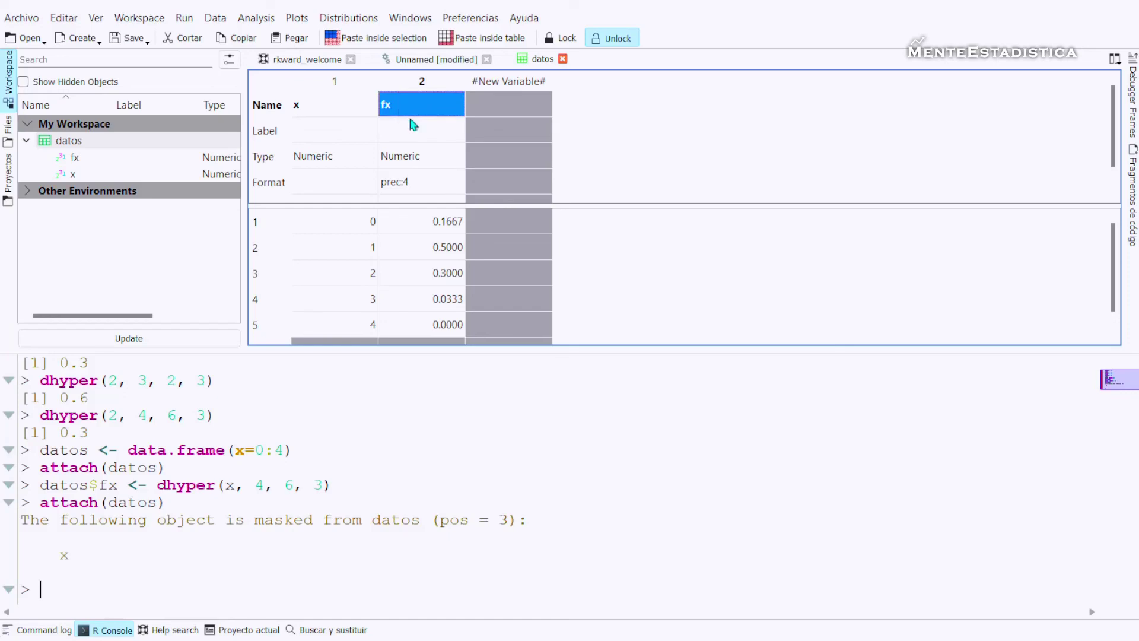
{"action": "left_click", "coordinate": [346, 114]}
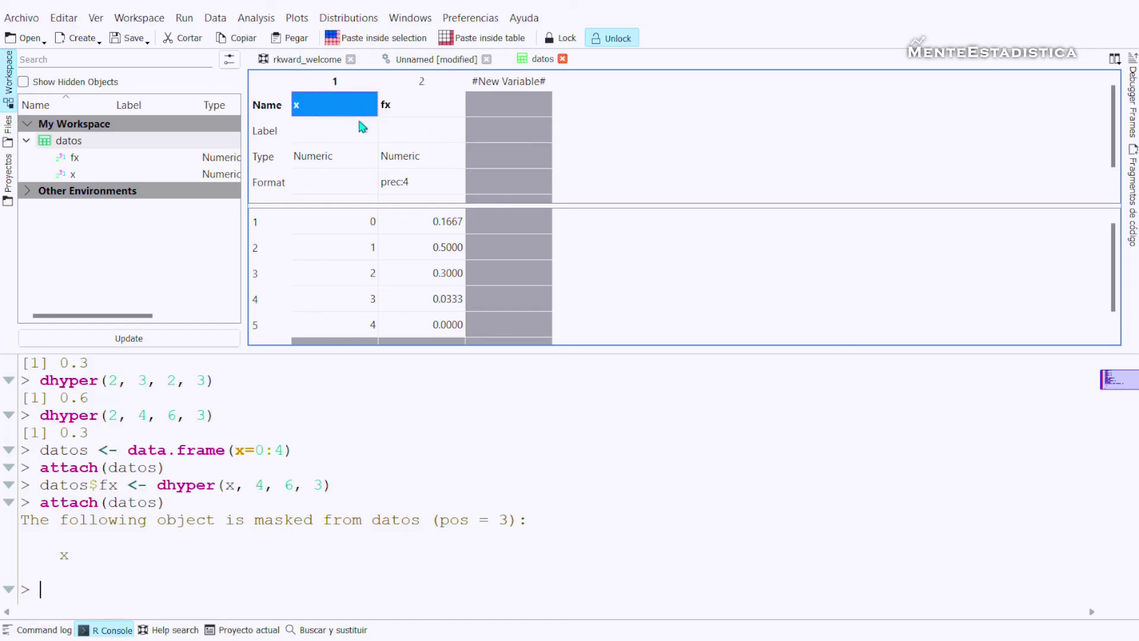
{"action": "left_click", "coordinate": [403, 116]}
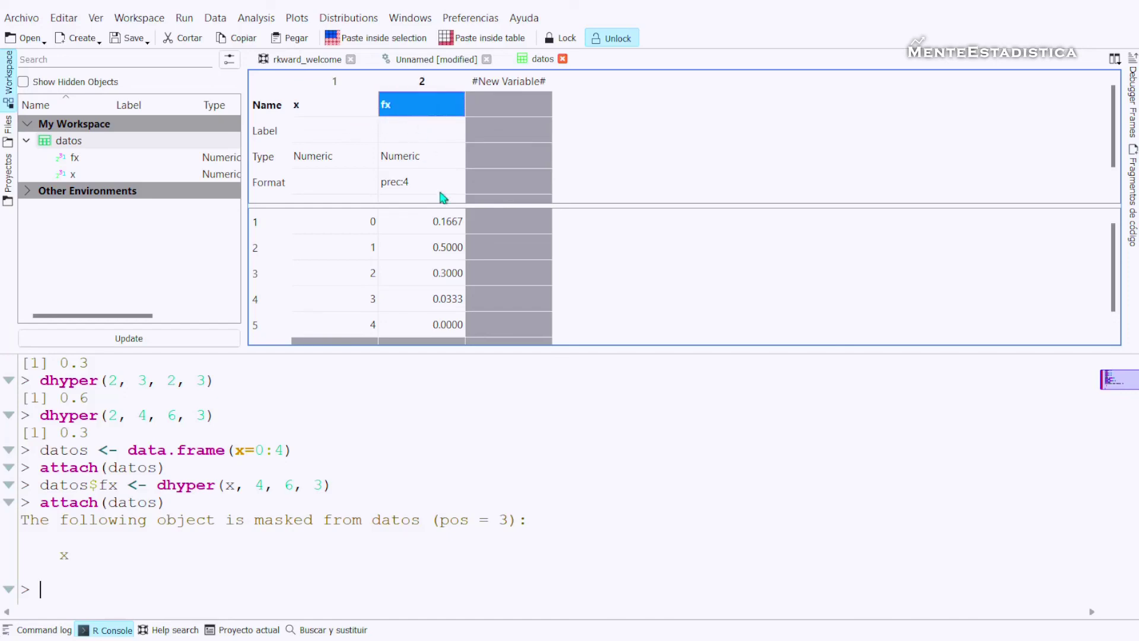
Return to the script, complete the line as plot(x, fx, type="h") and run it to draw the distribution
{"action": "left_click", "coordinate": [422, 59]}
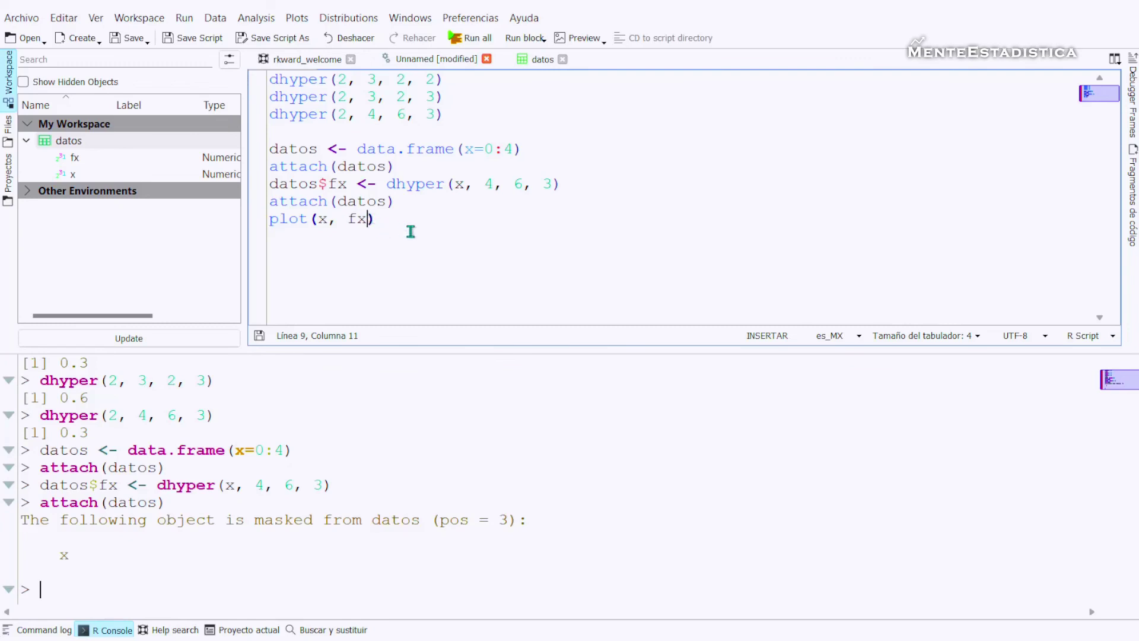
{"action": "type", "text": ", type"}
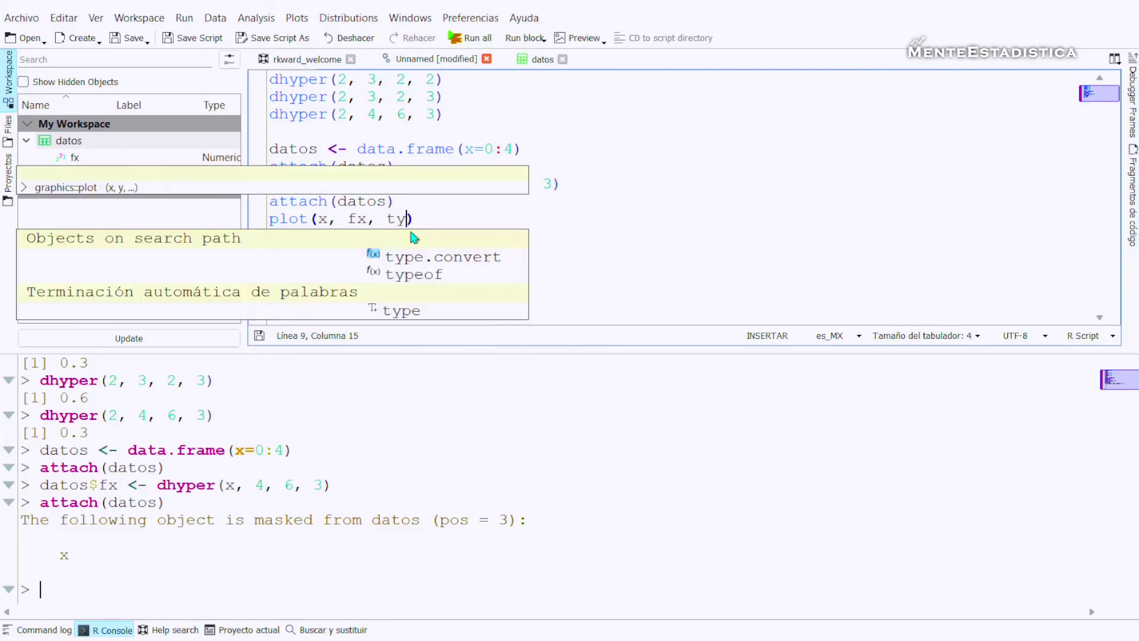
{"action": "key", "text": "Escape"}
{"action": "type", "text": "=\""}
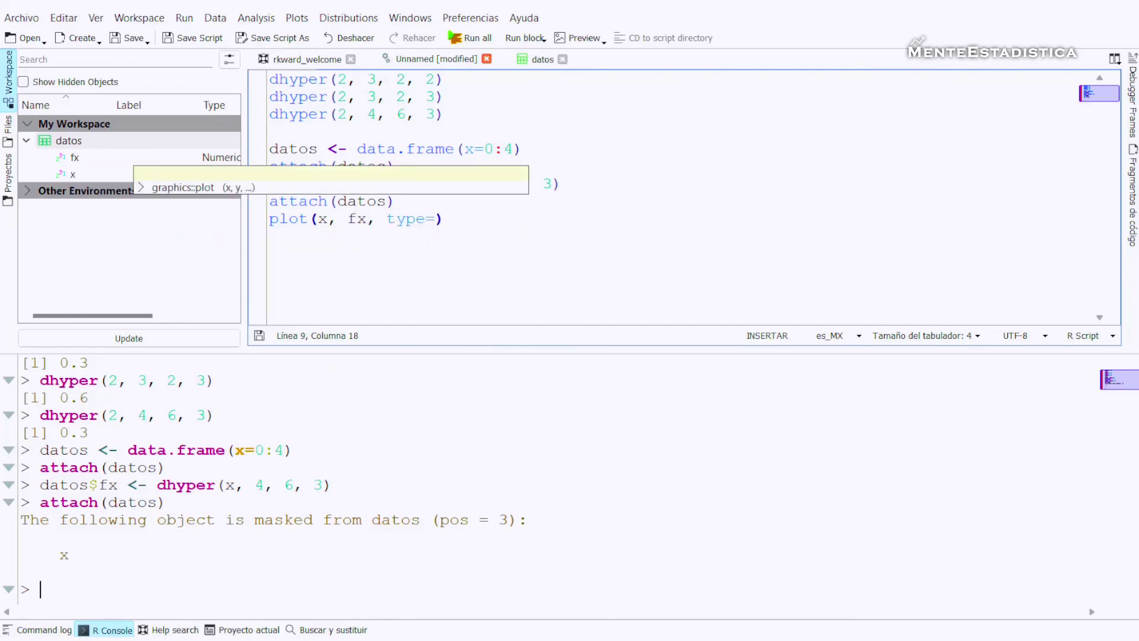
{"action": "type", "text": "h\")"}
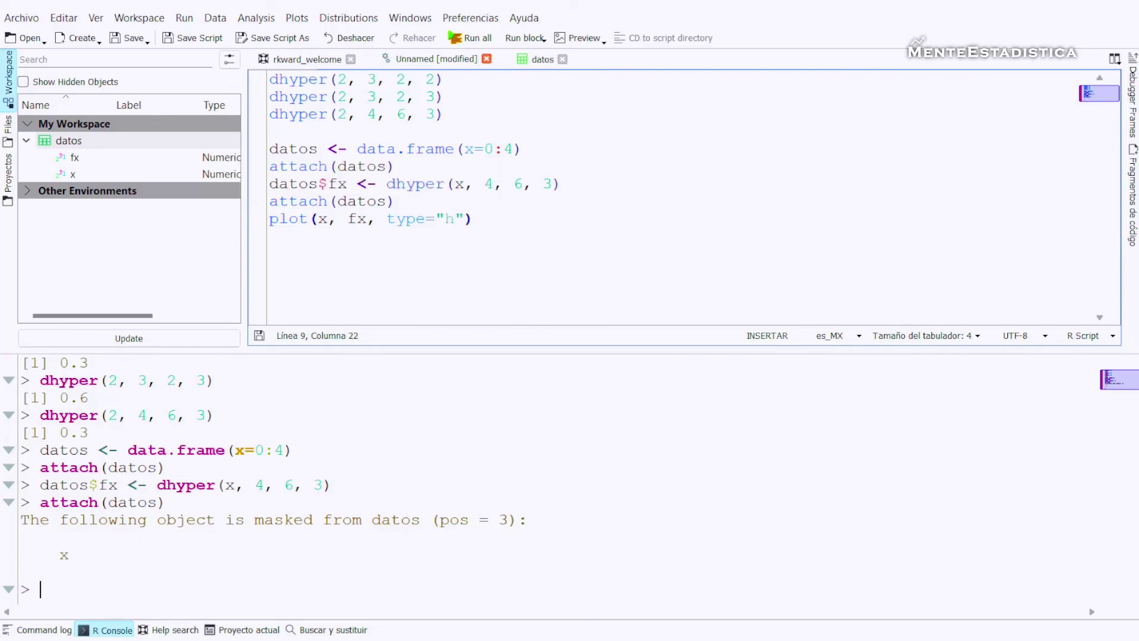
{"action": "key", "text": "ctrl+Return"}
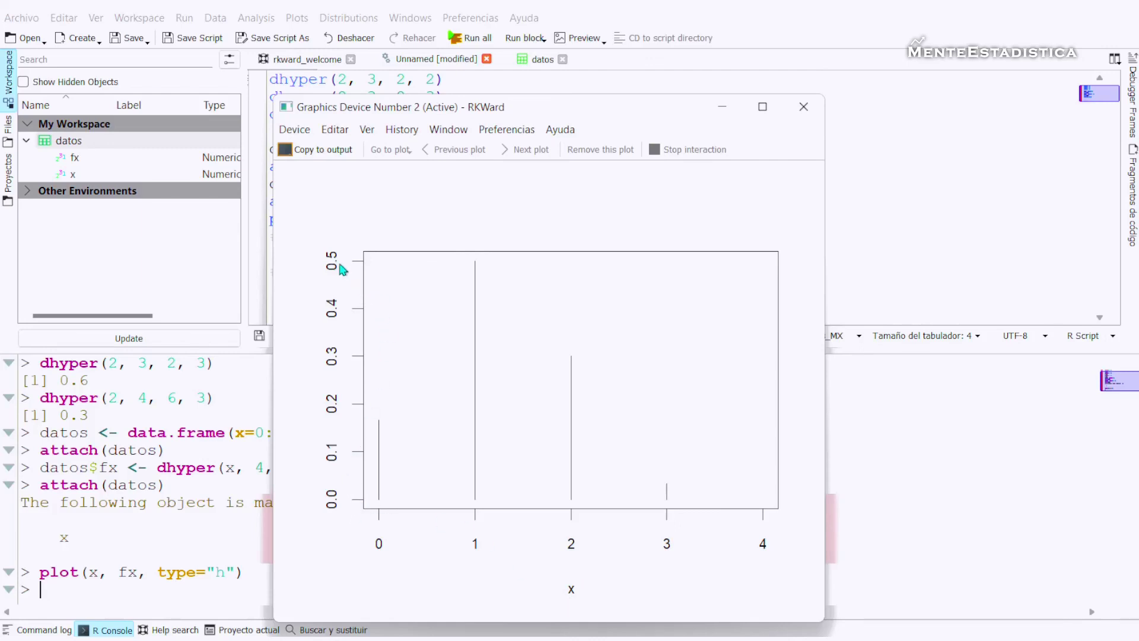
Compare the fx probabilities in the datos table with the distribution plot and close the graphics window
{"action": "left_click", "coordinate": [536, 61]}
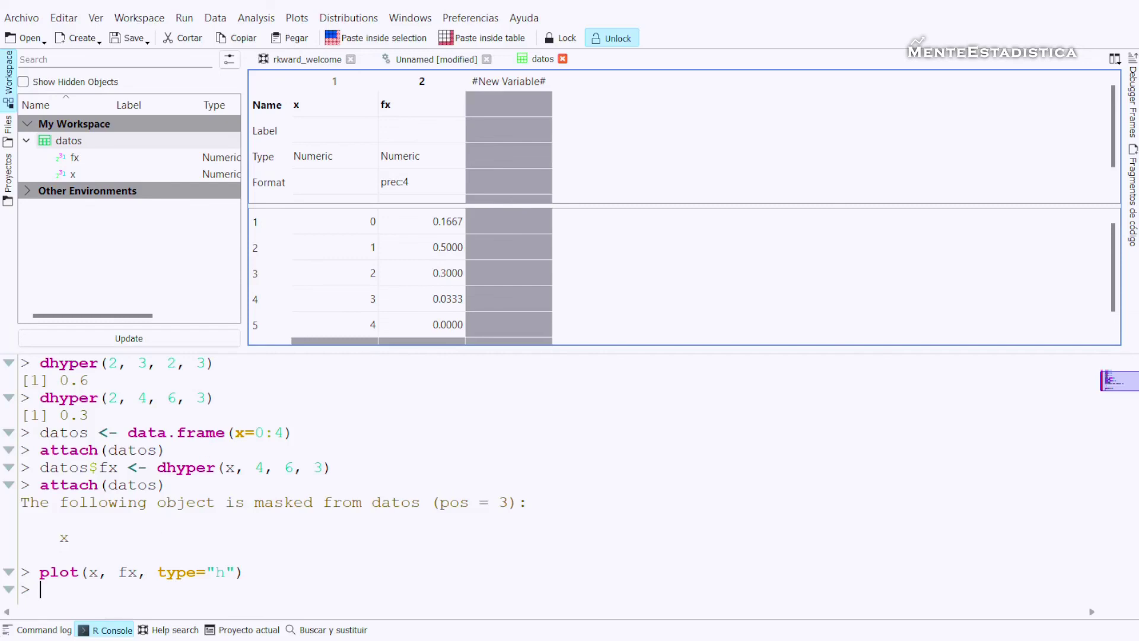
{"action": "mouse_move", "coordinate": [237, 628]}
{"action": "left_click", "coordinate": [244, 602]}
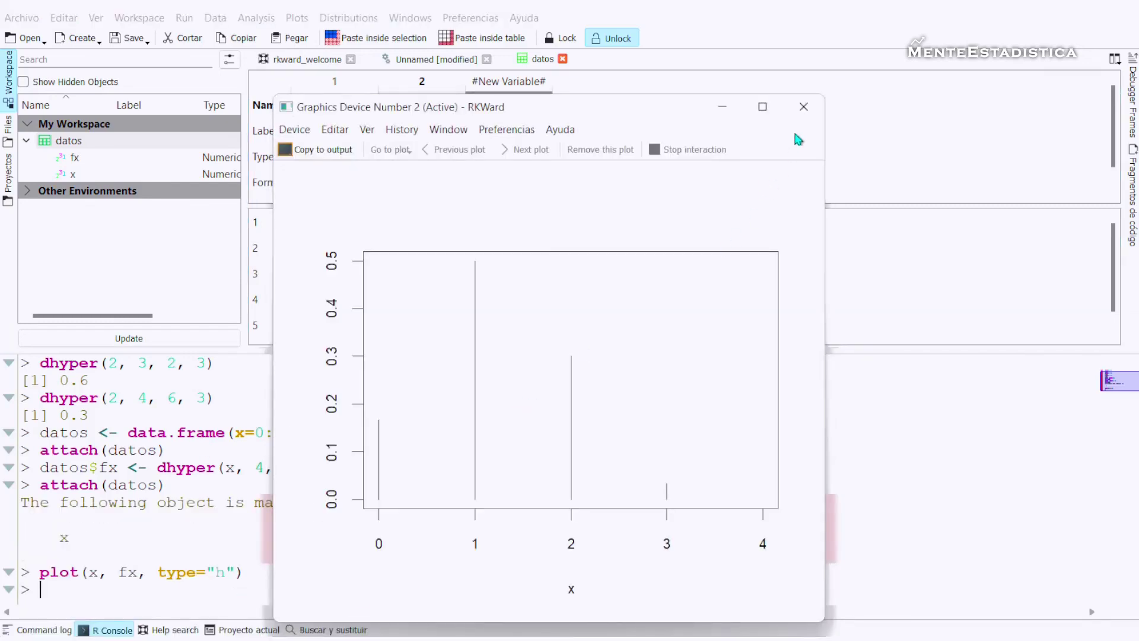
{"action": "left_click", "coordinate": [803, 106]}
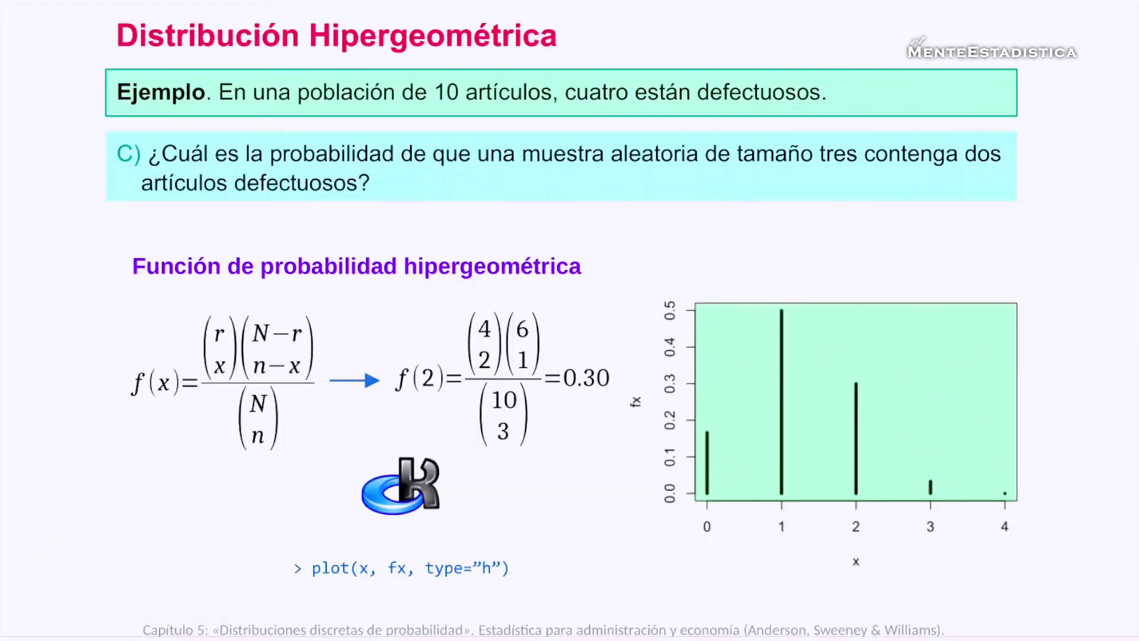